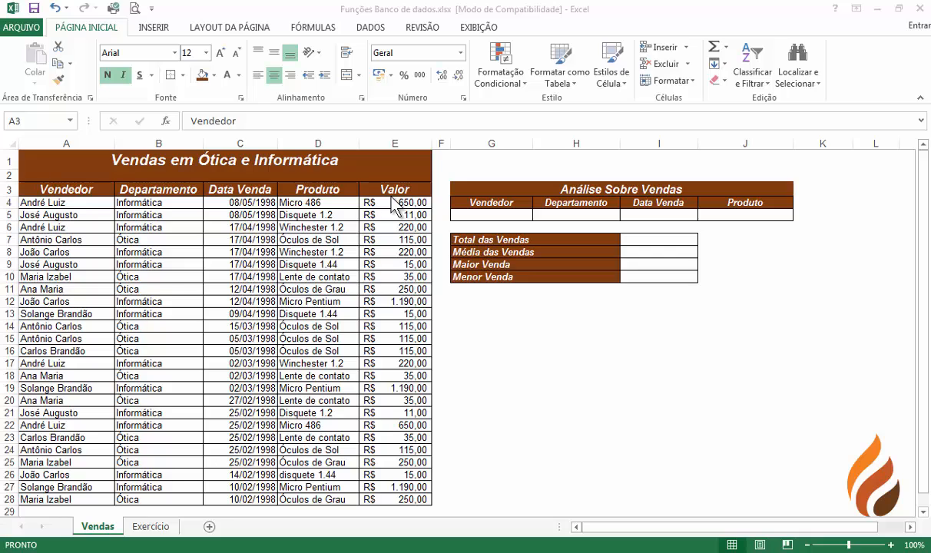
Name the whole sales table including its header row, A3:E28, as Vendas.
left_click(65, 188)
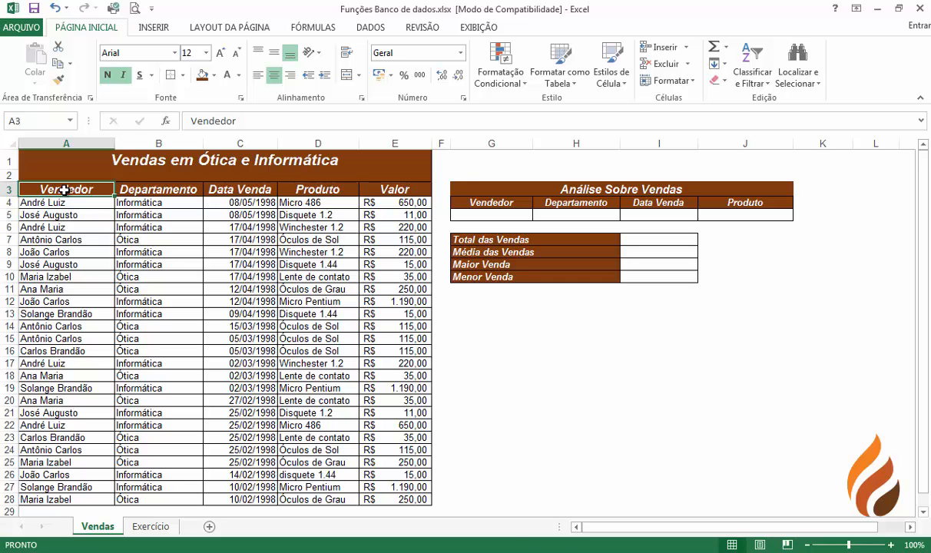
key("ctrl+a")
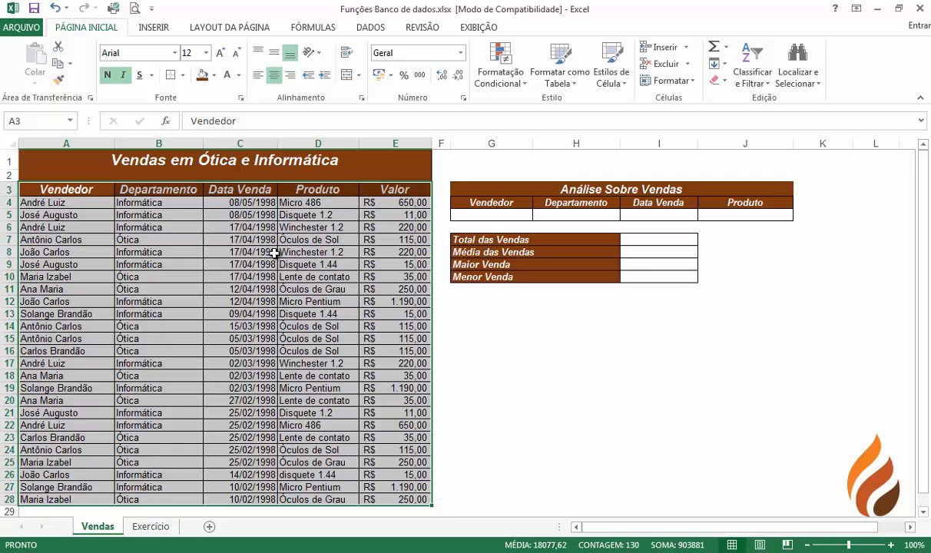
left_click(38, 120)
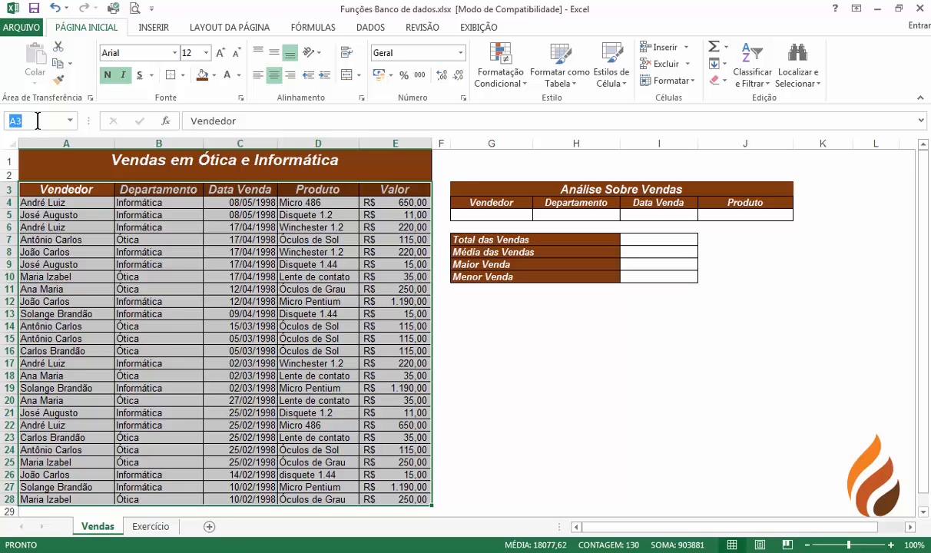
type("Vendas")
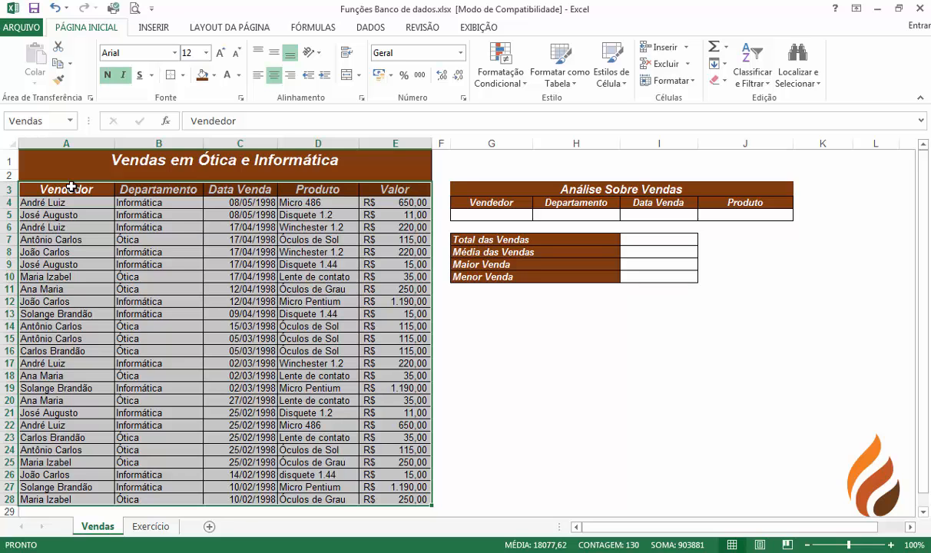
left_click(513, 319)
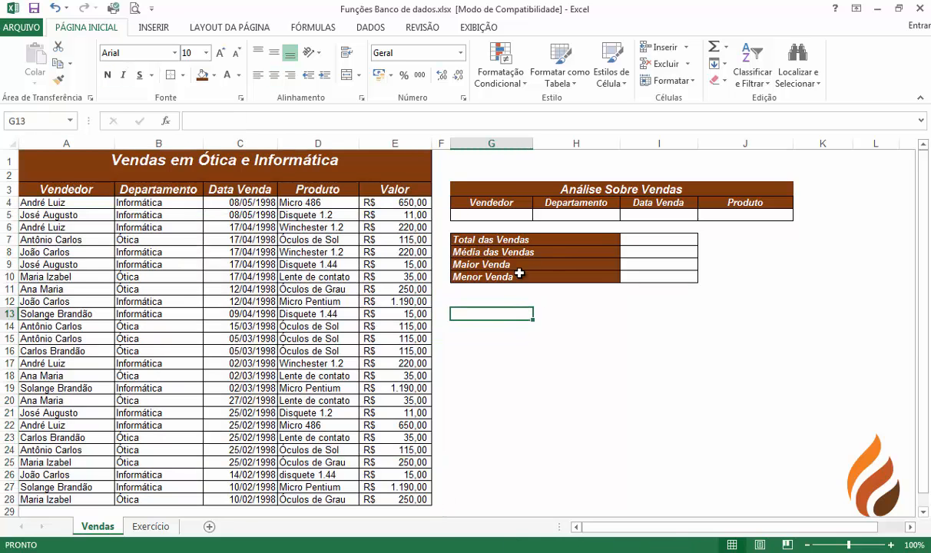
Name the criteria range G4:J5 under Análise Sobre Vendas as Análise.
left_click(486, 202)
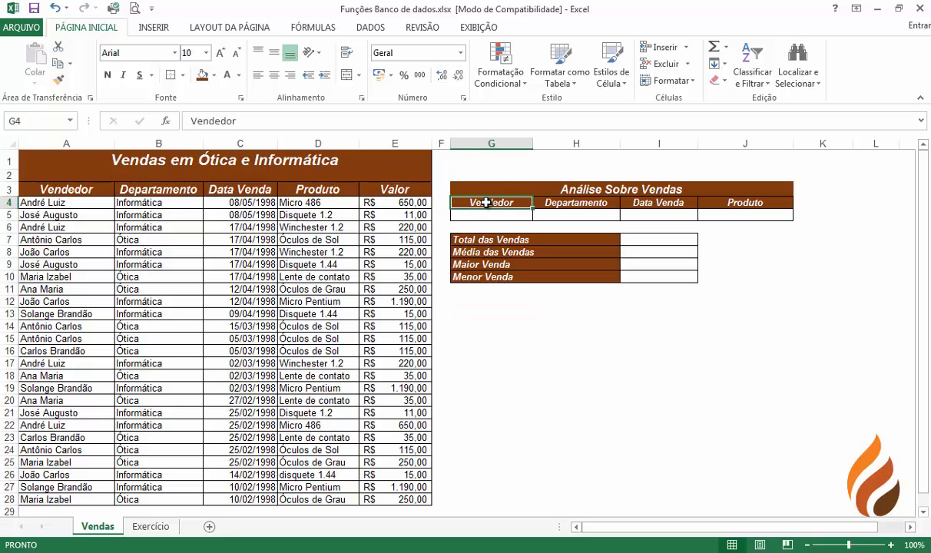
left_click(499, 189)
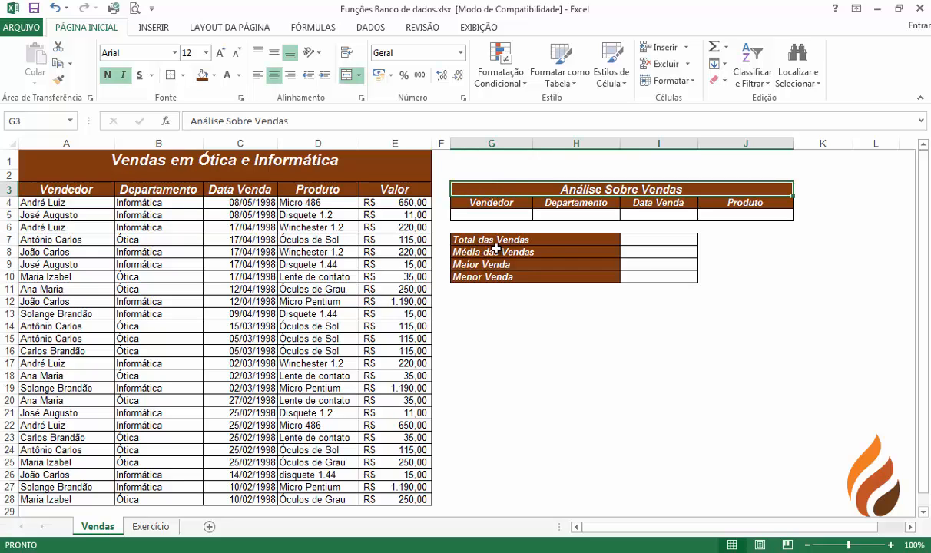
left_click_drag(480, 203, 737, 211)
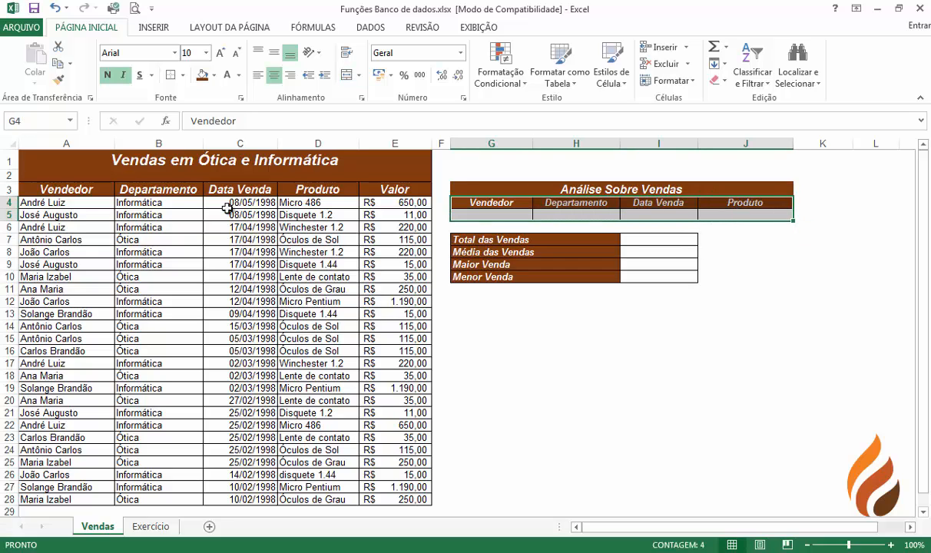
left_click(24, 119)
type("An")
type("a")
type("lise")
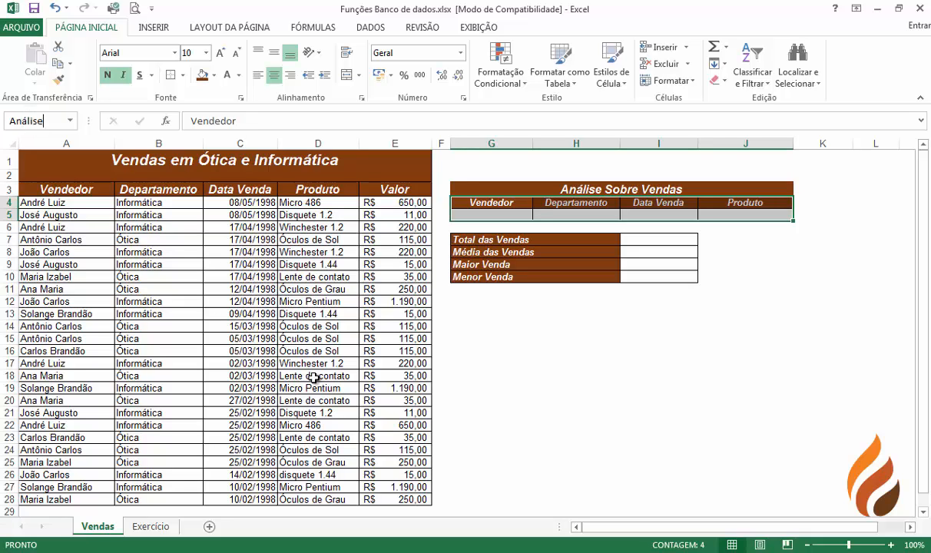
key("Return")
left_click(490, 337)
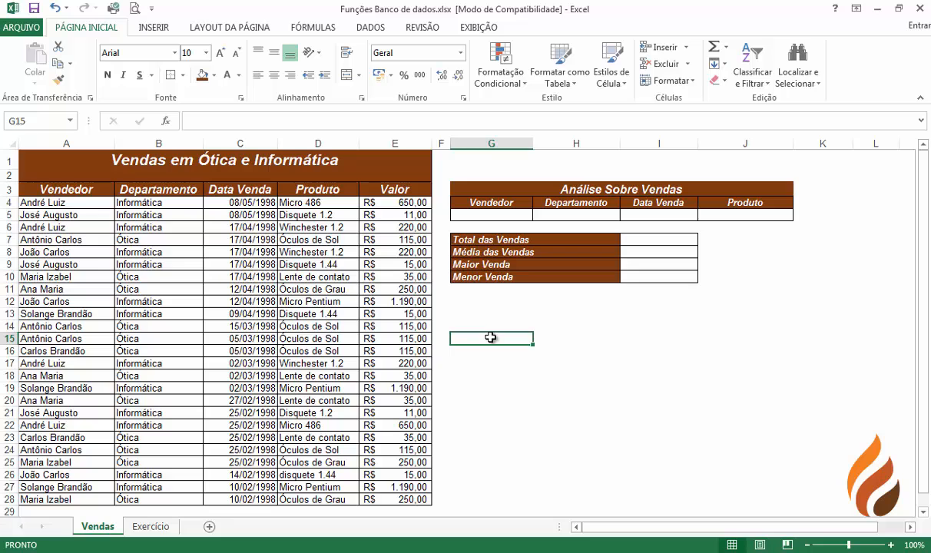
From the Exercício sheet, jump to the named range Vendas and check the list of defined names.
left_click(151, 526)
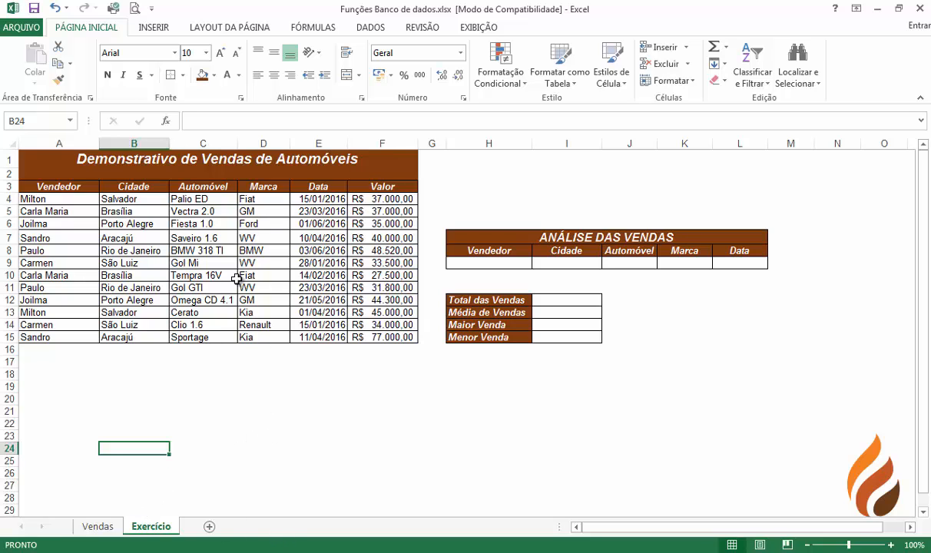
left_click(70, 120)
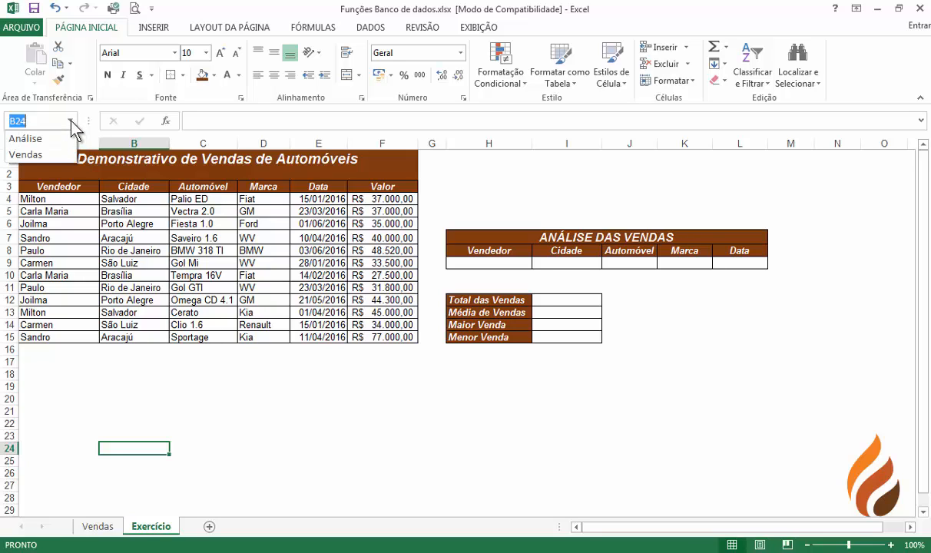
left_click(35, 154)
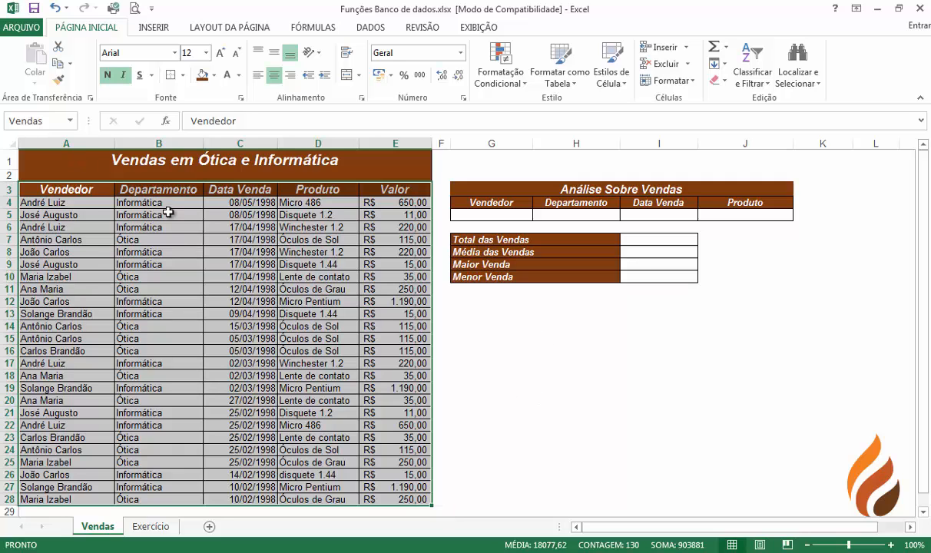
left_click(69, 121)
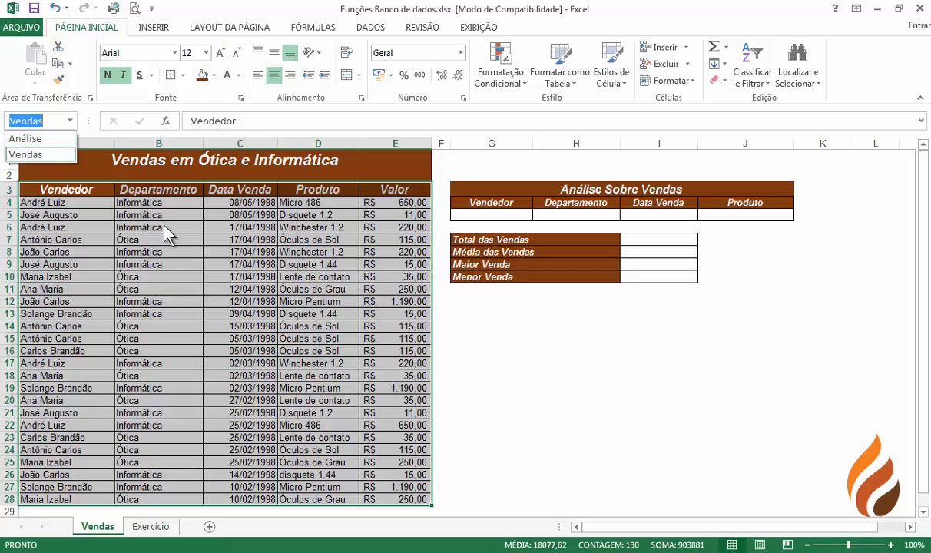
left_click(207, 221)
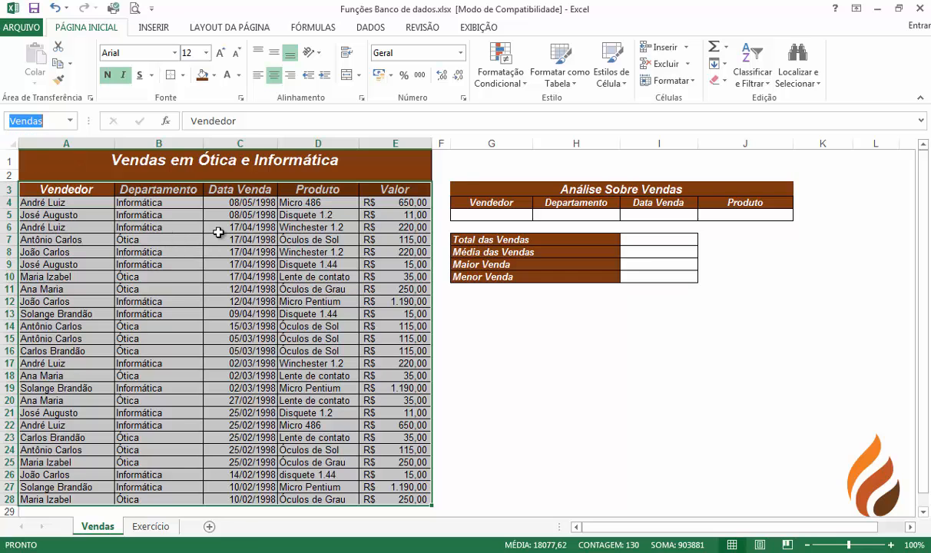
left_click(222, 227)
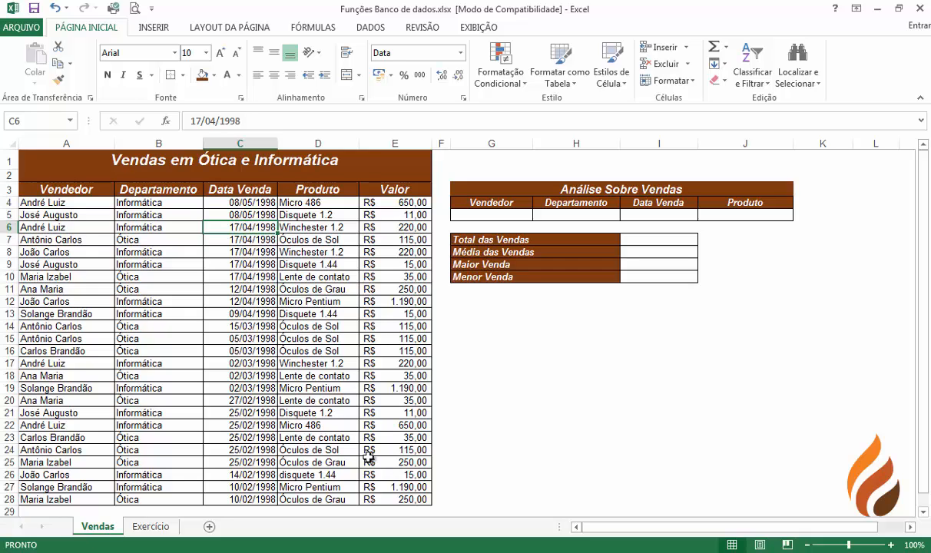
left_click(539, 364)
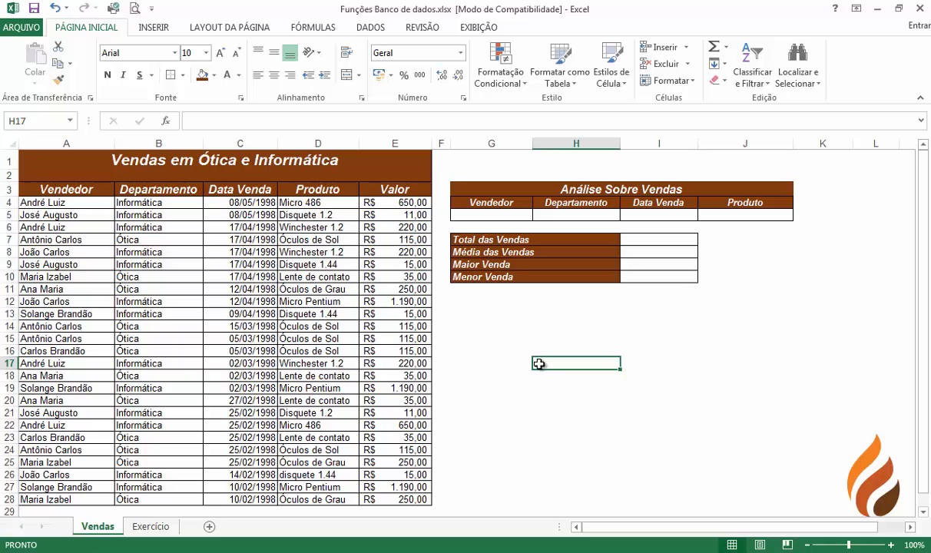
Review the cell references of the named ranges Análise and Vendas in the Name Manager.
left_click(311, 31)
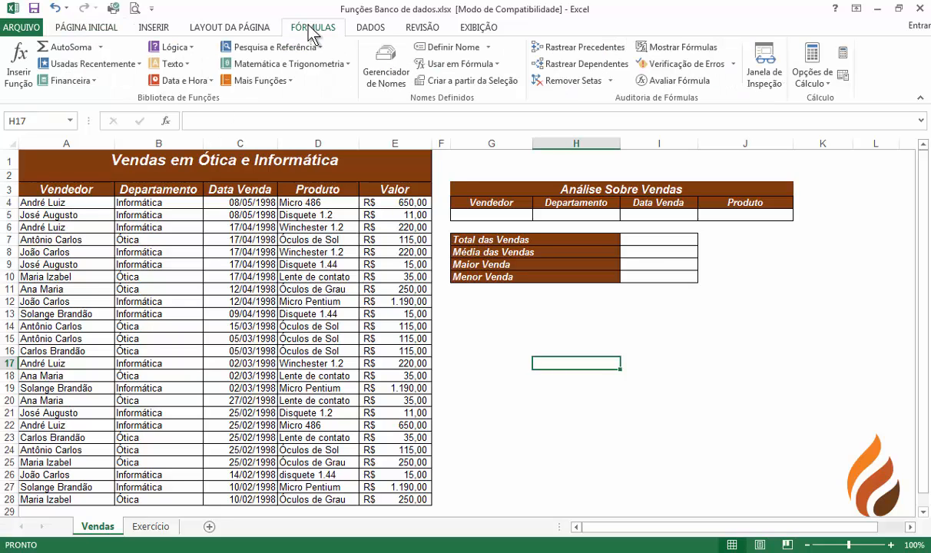
left_click(388, 71)
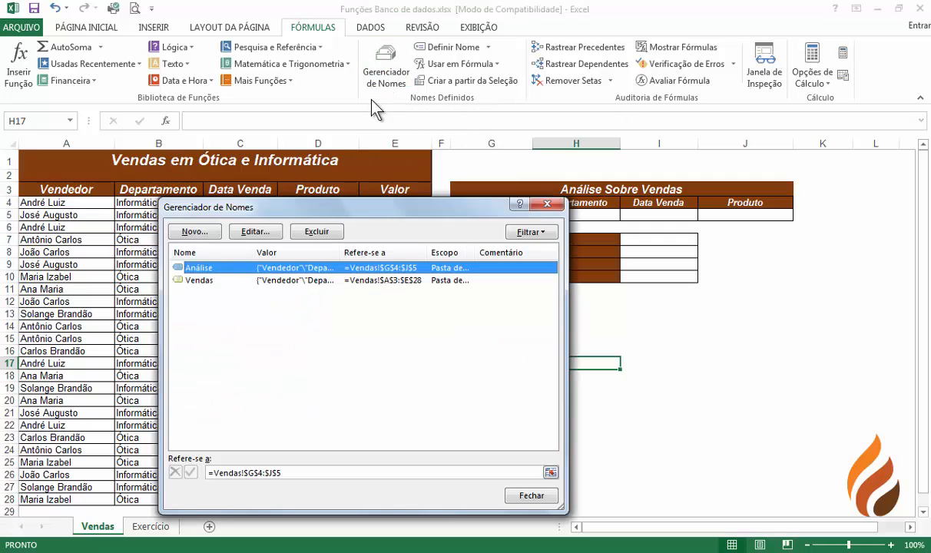
left_click(194, 279)
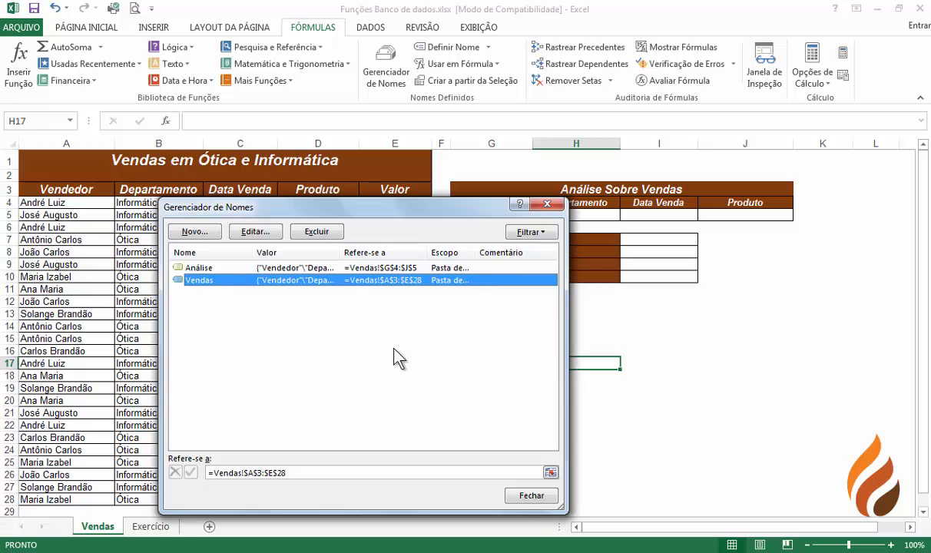
left_click(522, 497)
left_click(311, 264)
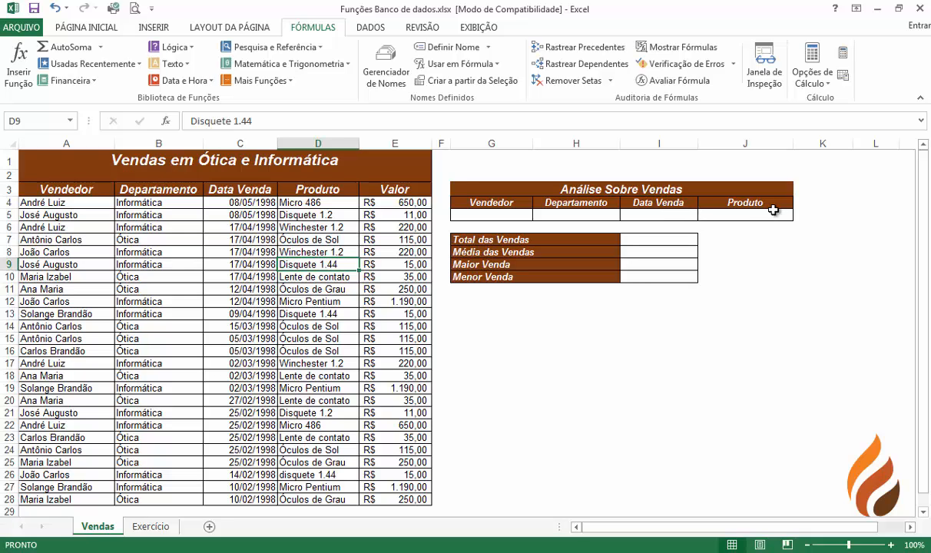
Enter the formula =BDSOMA(Vendas;5;Análise) in I7 to calculate Total das Vendas.
left_click(672, 240)
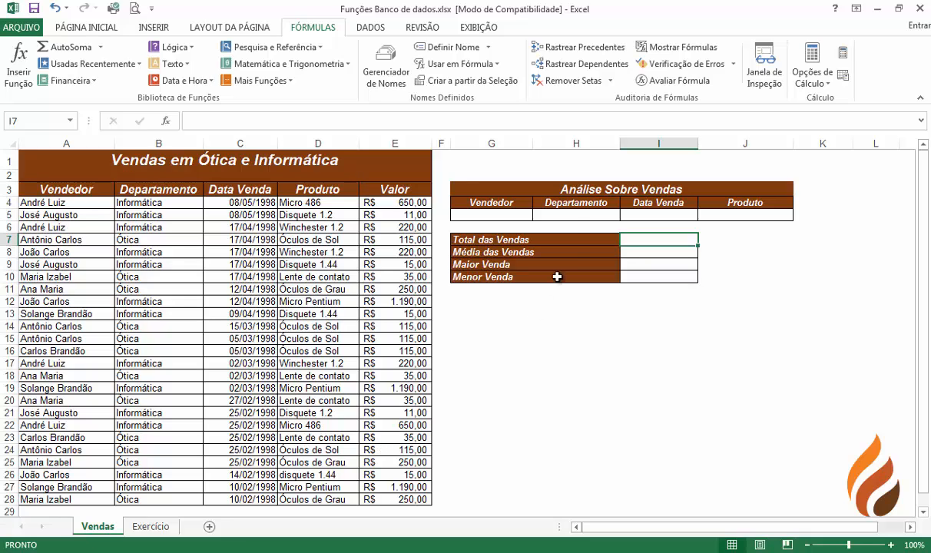
left_click(576, 214)
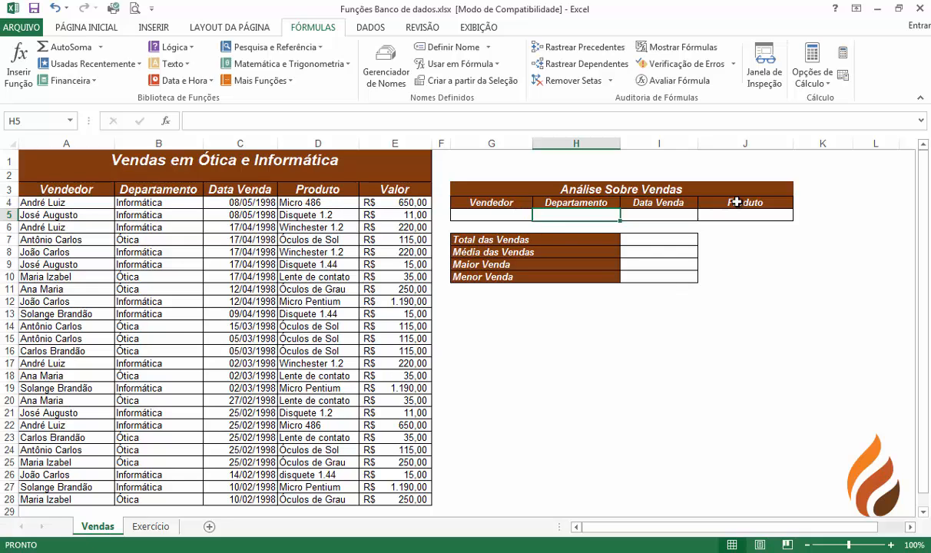
left_click(639, 242)
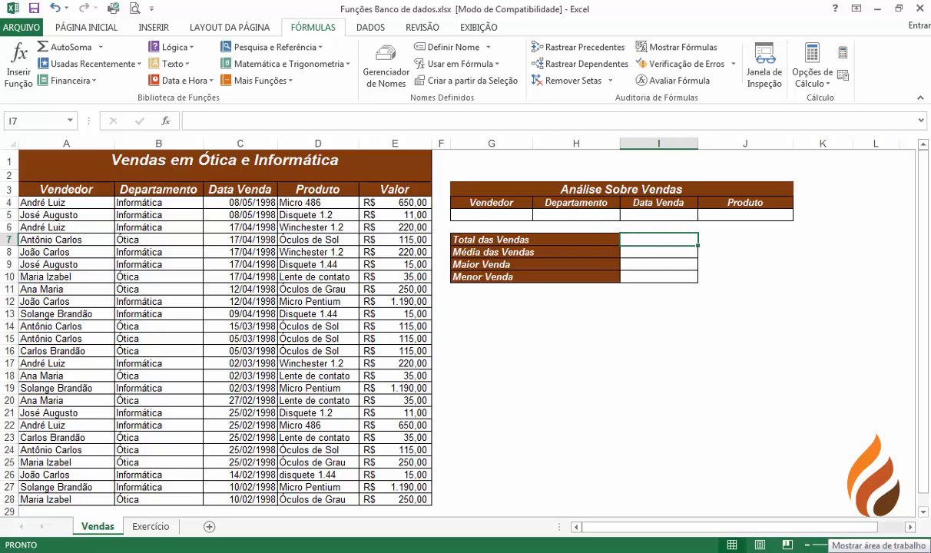
type("=")
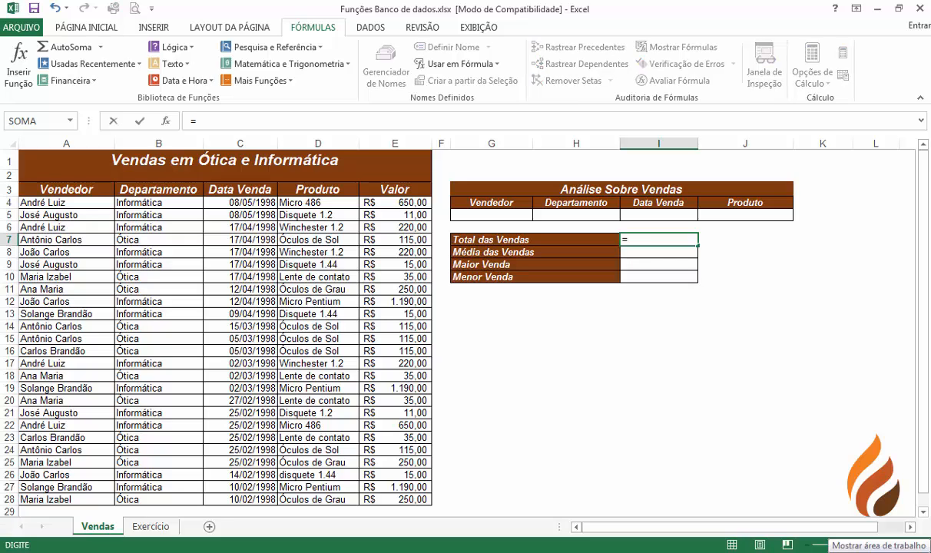
type("Bd")
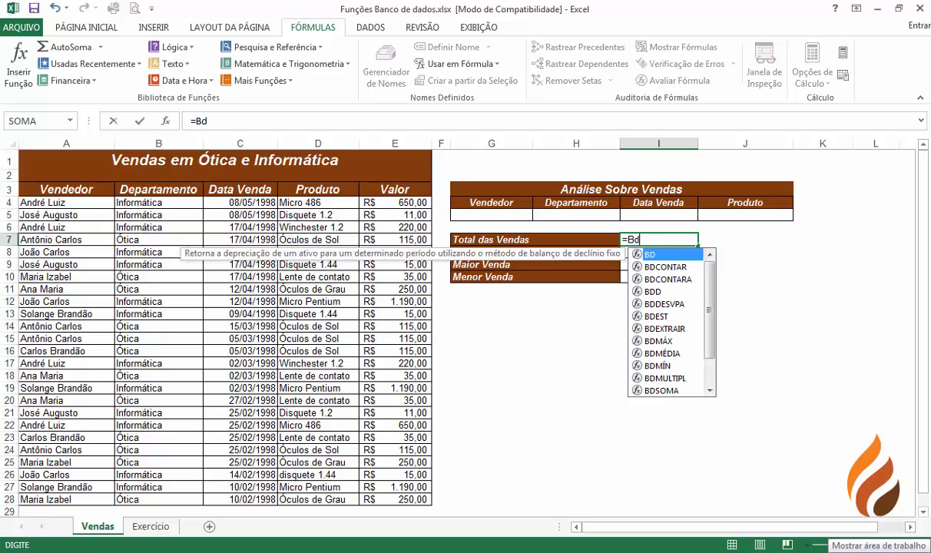
type("so")
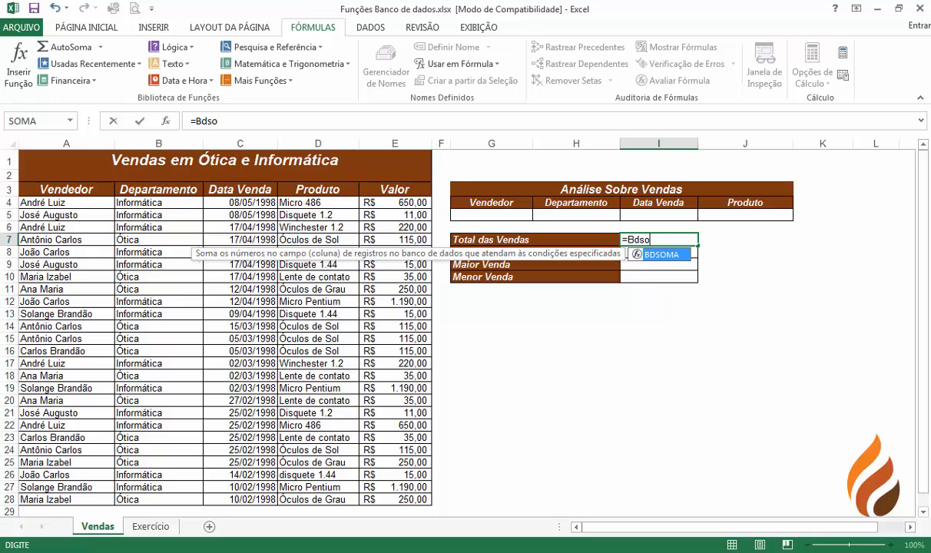
type("ma(")
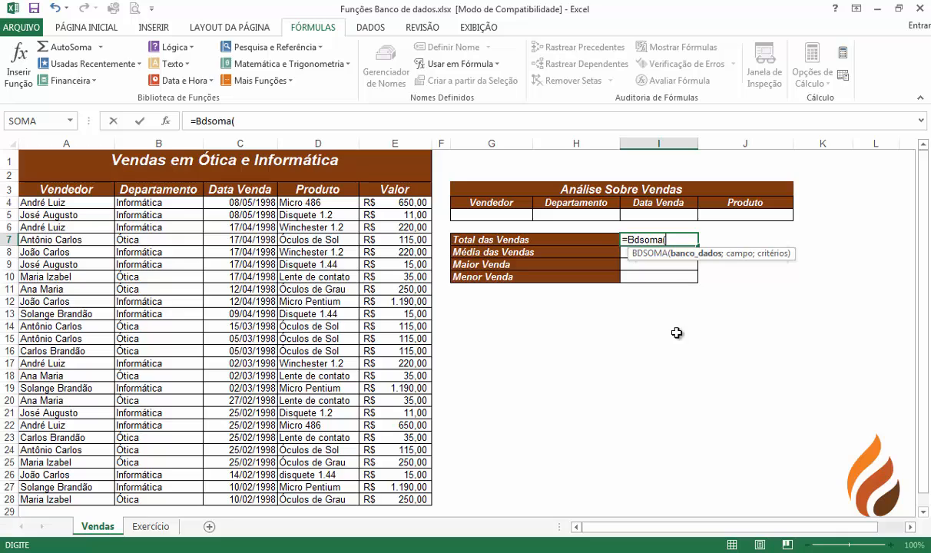
type("vend")
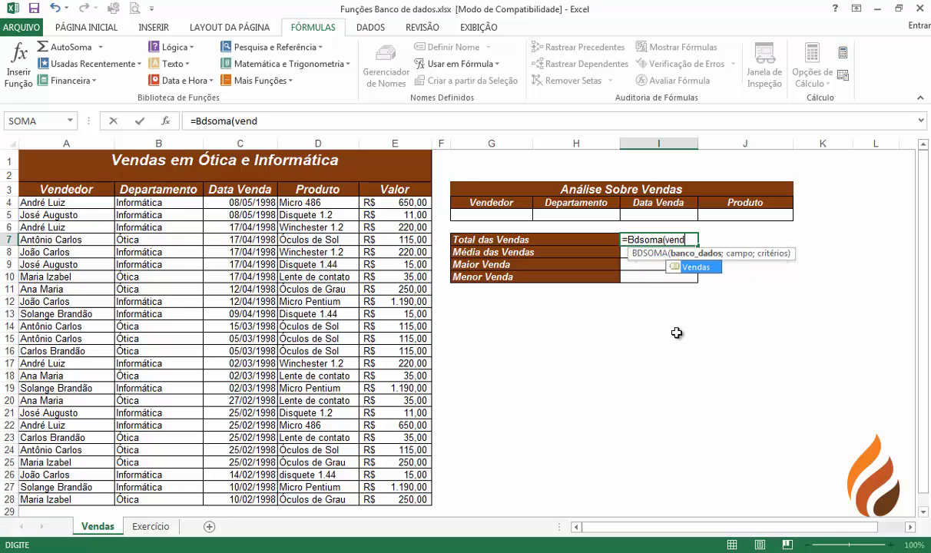
type("as")
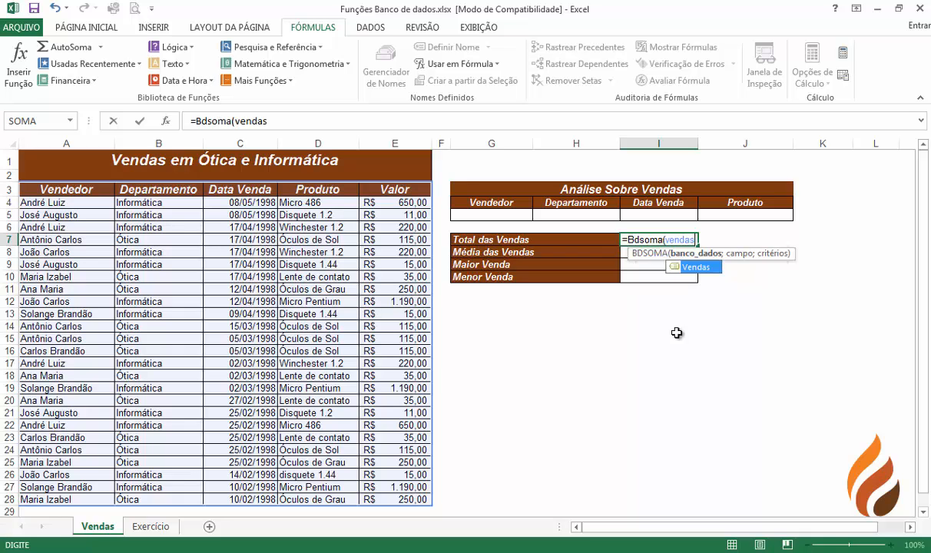
type(";")
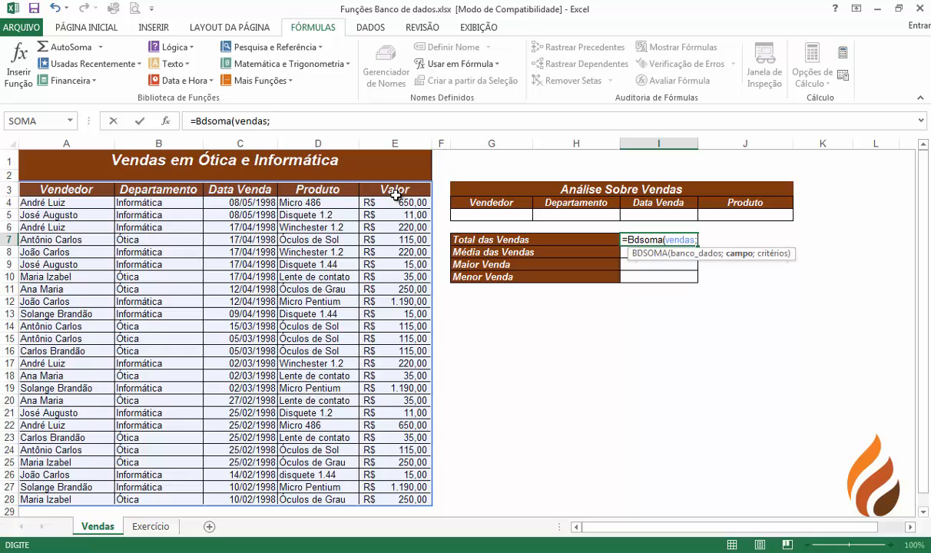
type("5;")
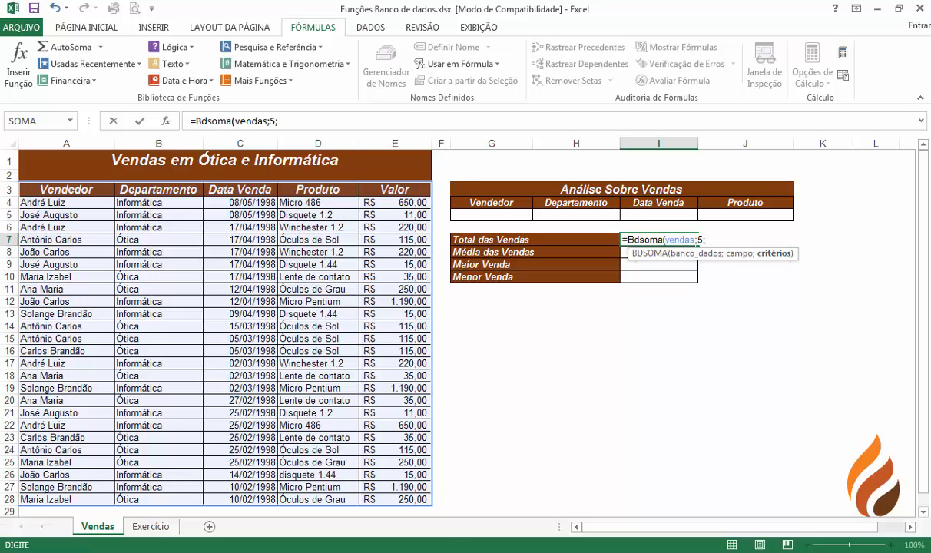
type("an")
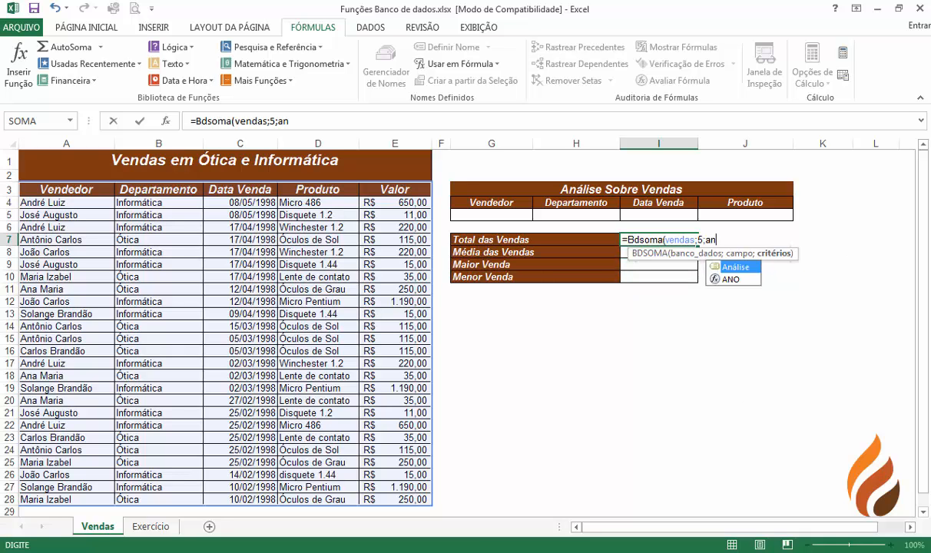
type("álise")
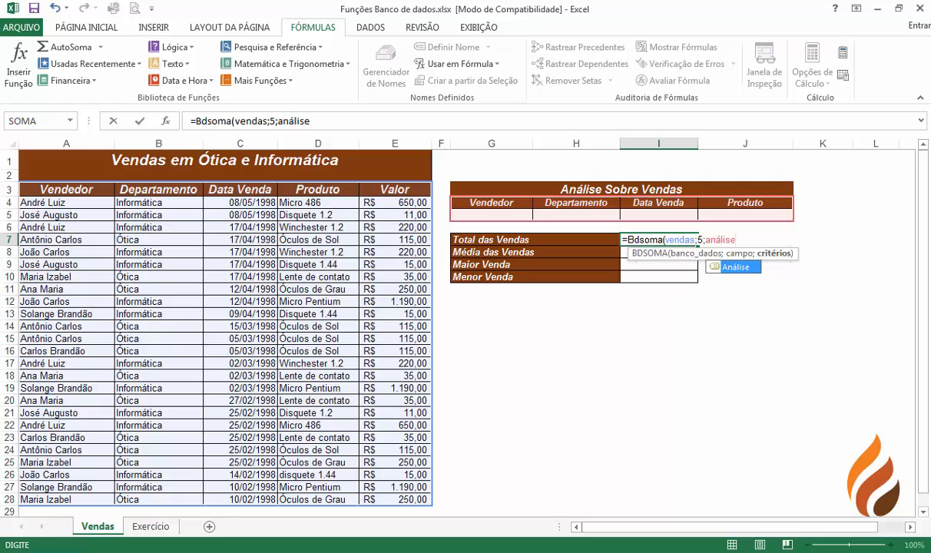
type(")")
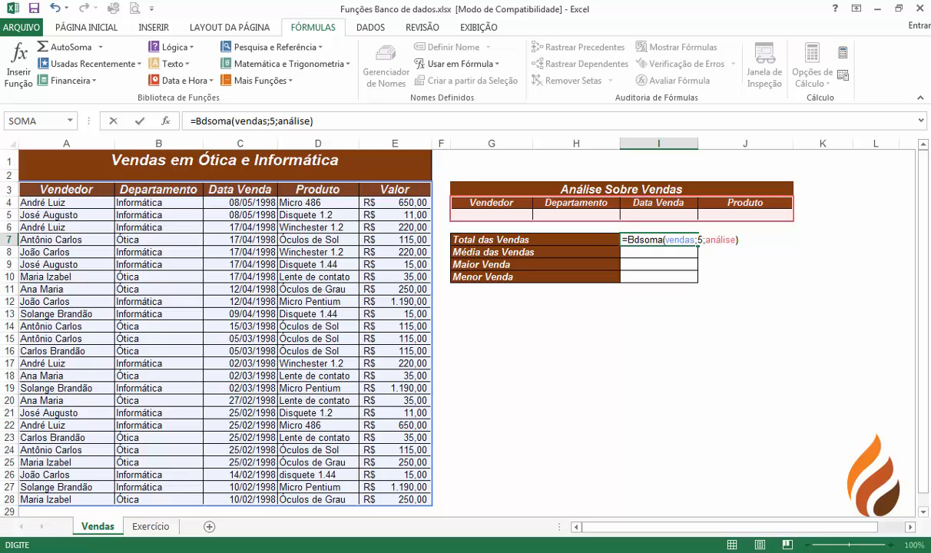
key("Return")
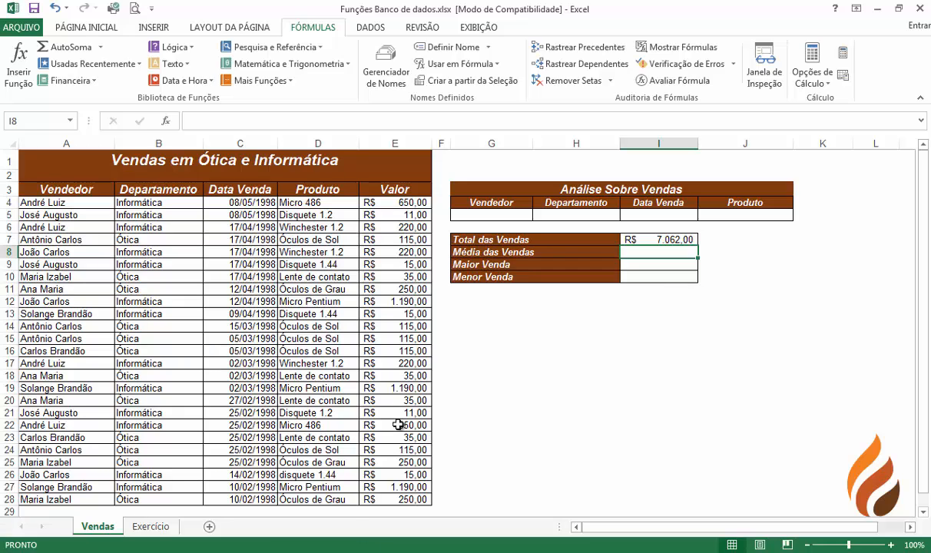
Test the Departamento criterion in H5 with ótica, and clear the cell again.
left_click(541, 215)
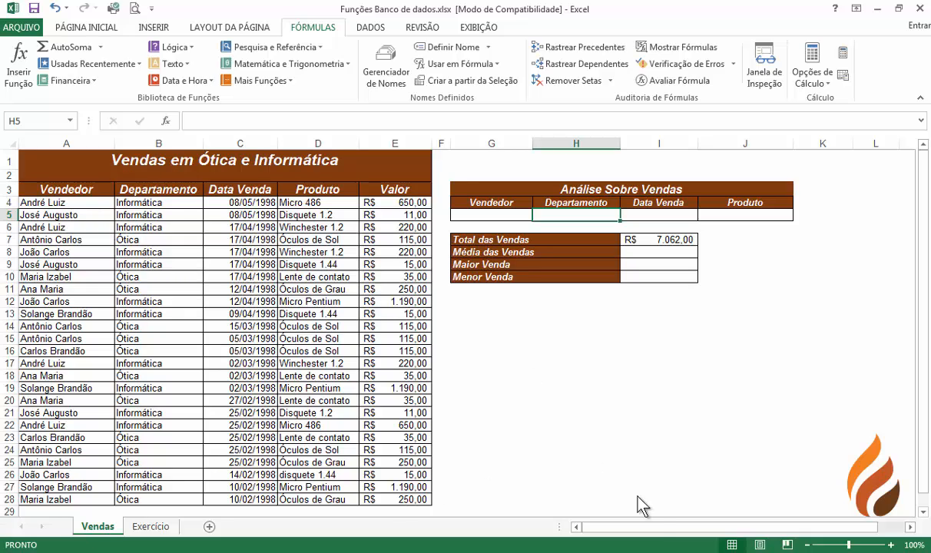
type("ótica")
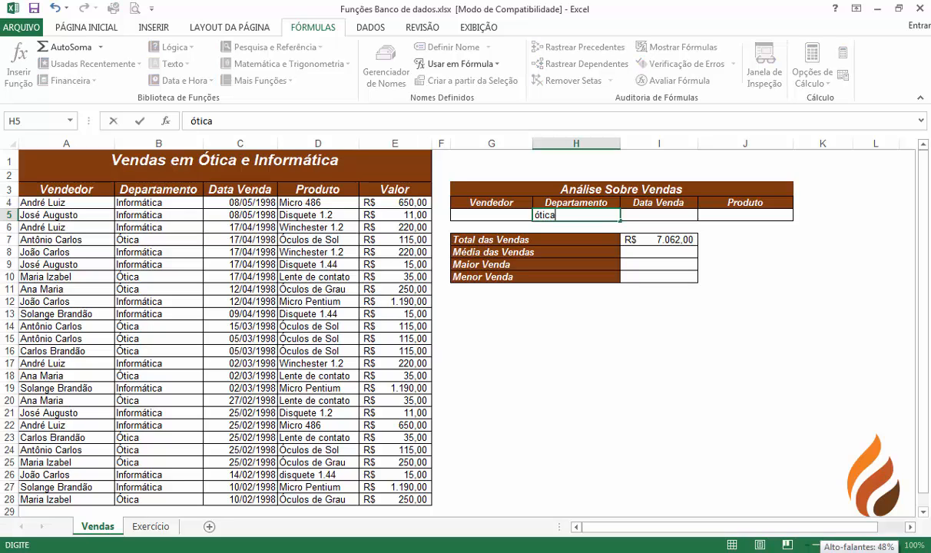
key("Return")
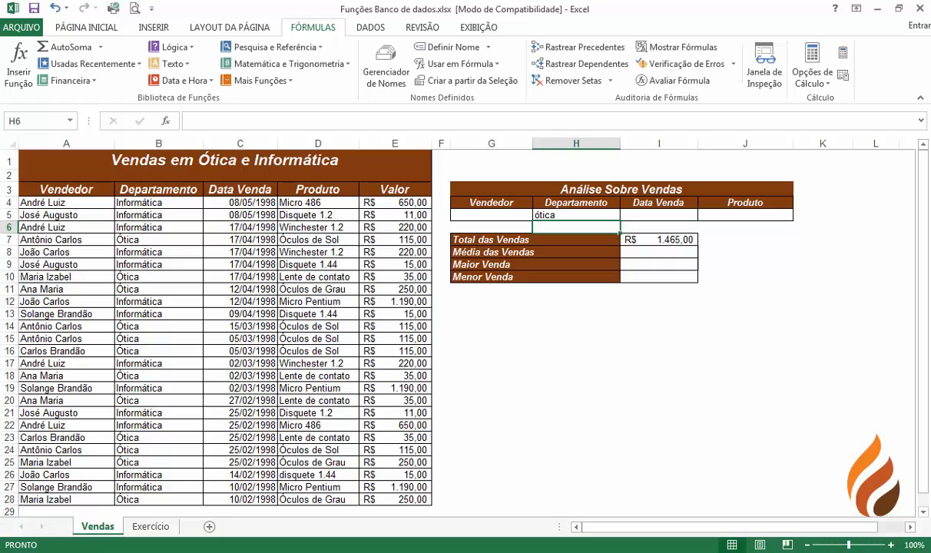
left_click(585, 217)
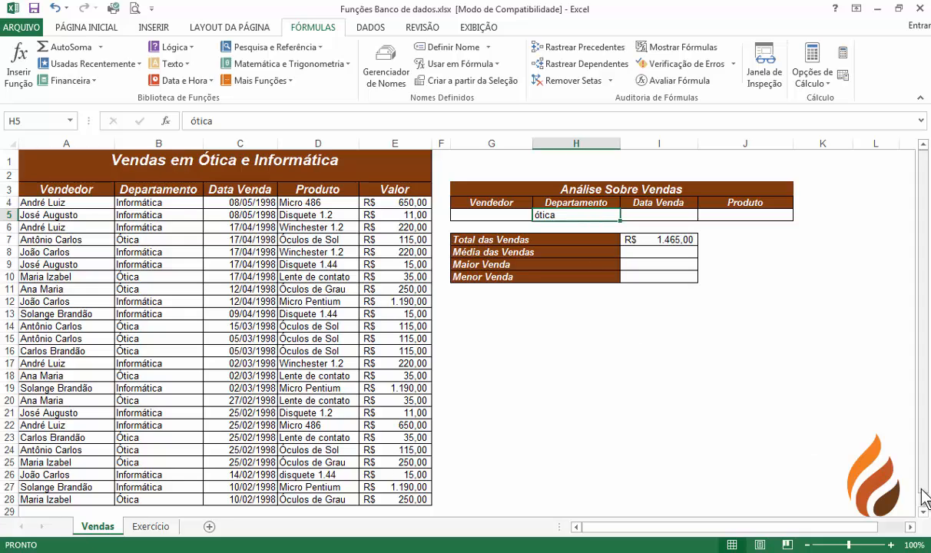
key("Delete")
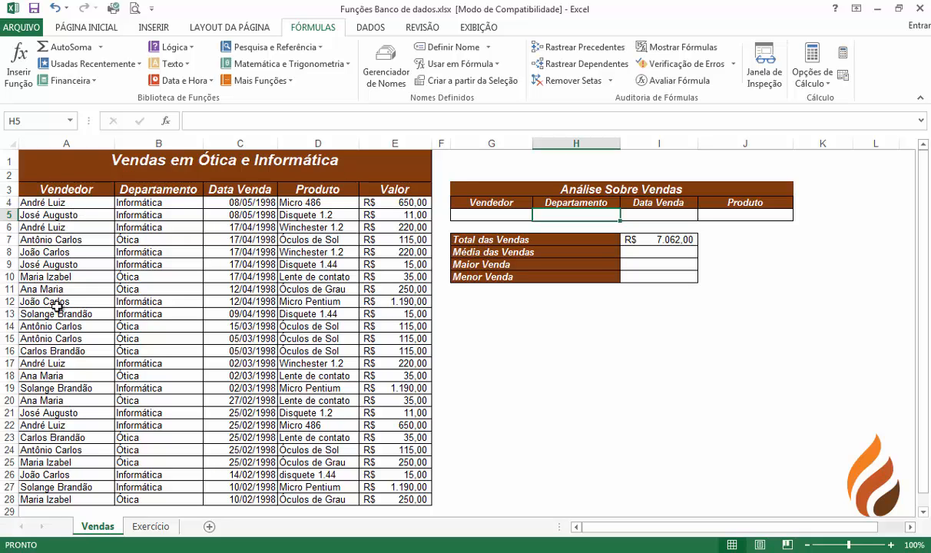
left_click(470, 218)
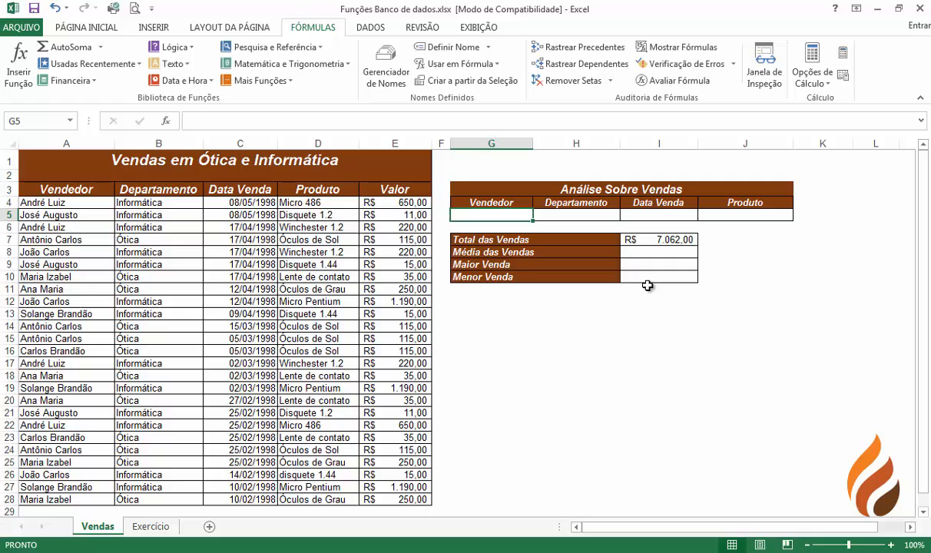
Fill the Total das Vendas formula down to I10, and replace BDSOMA with BDMÉDIA in the Média das Vendas cell I8.
left_click(664, 240)
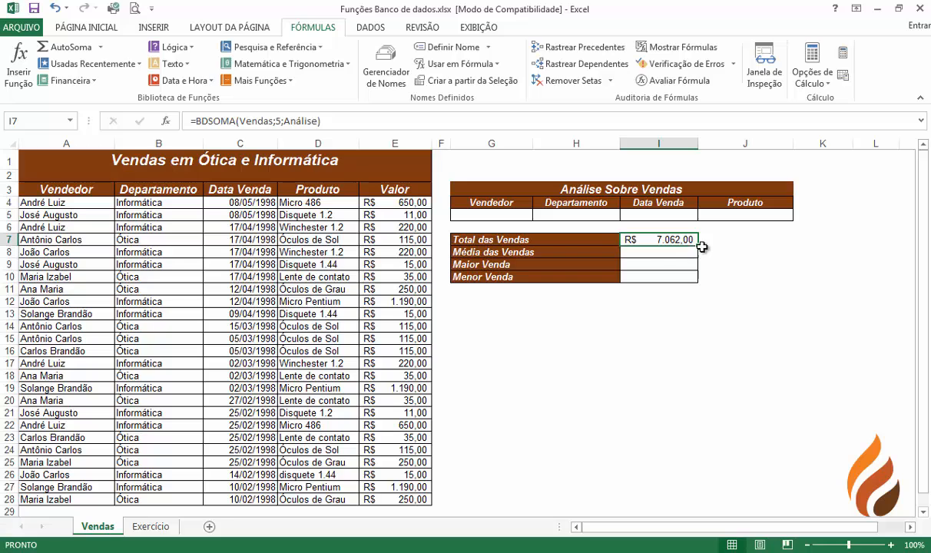
left_click_drag(697, 245, 694, 283)
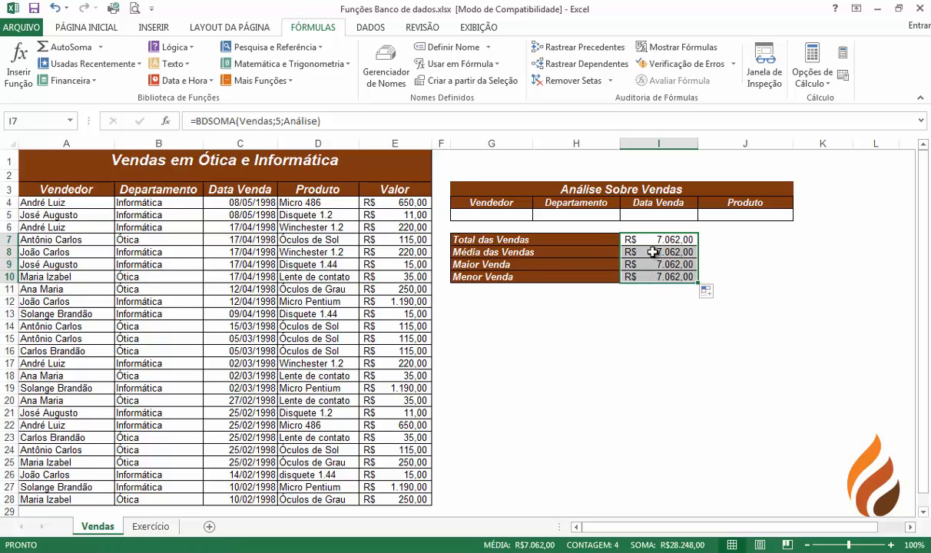
left_click(652, 251)
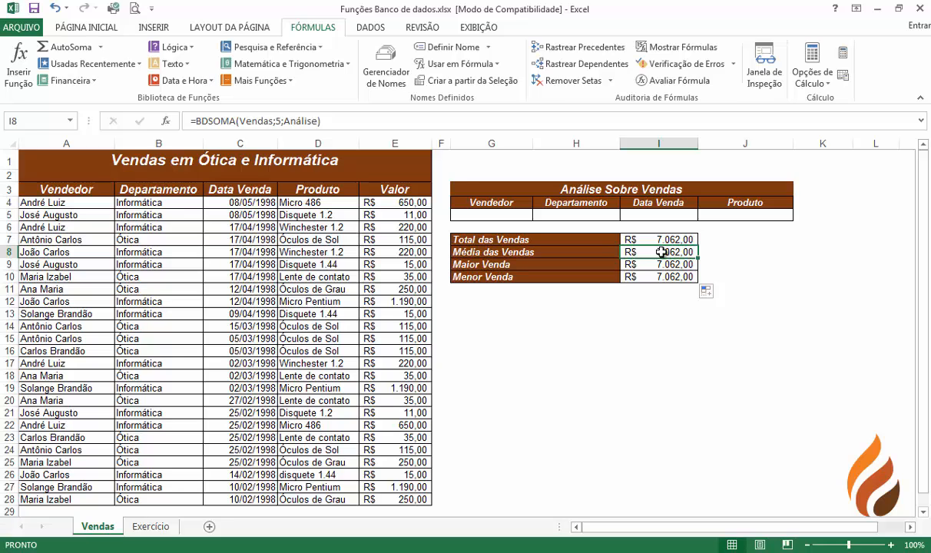
double_click(659, 252)
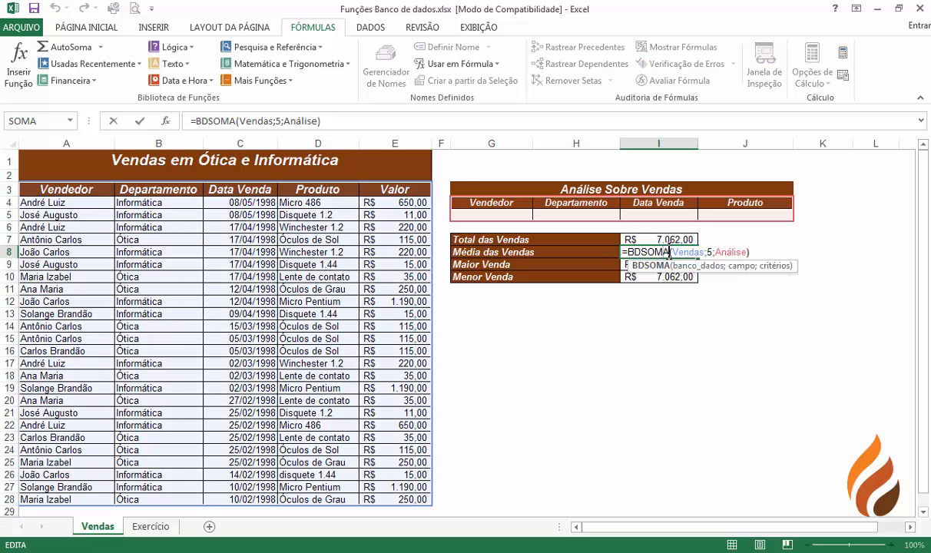
key("BackSpace")
key("BackSpace")
key("BackSpace")
key("BackSpace")
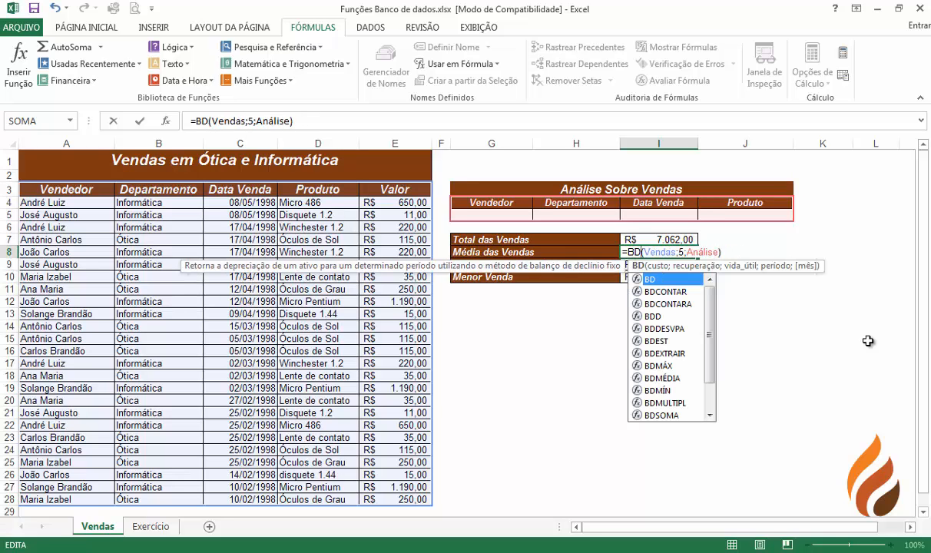
type("médi")
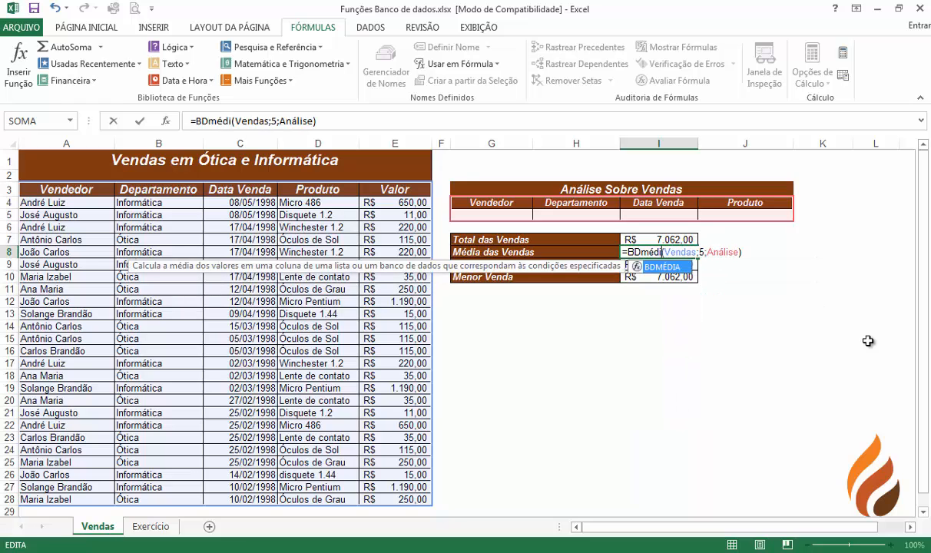
type("a")
key("Return")
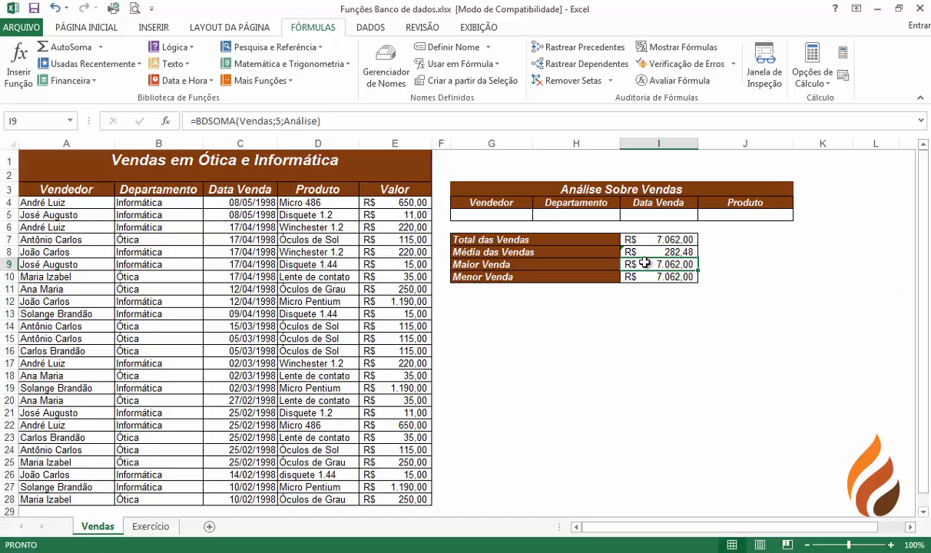
Change the function in the Maior Venda cell I9 to BDMÁX, keeping the same arguments.
double_click(668, 265)
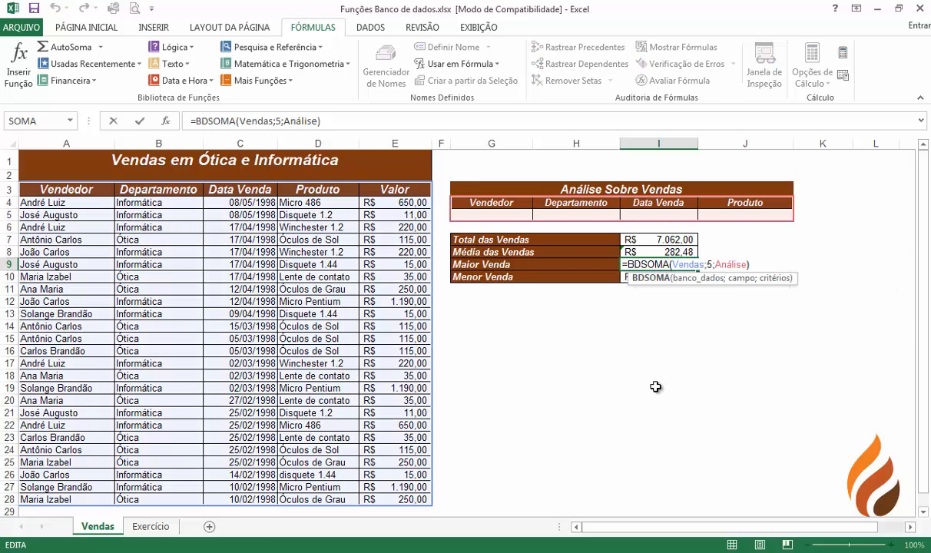
key("BackSpace")
key("BackSpace")
key("BackSpace")
key("BackSpace")
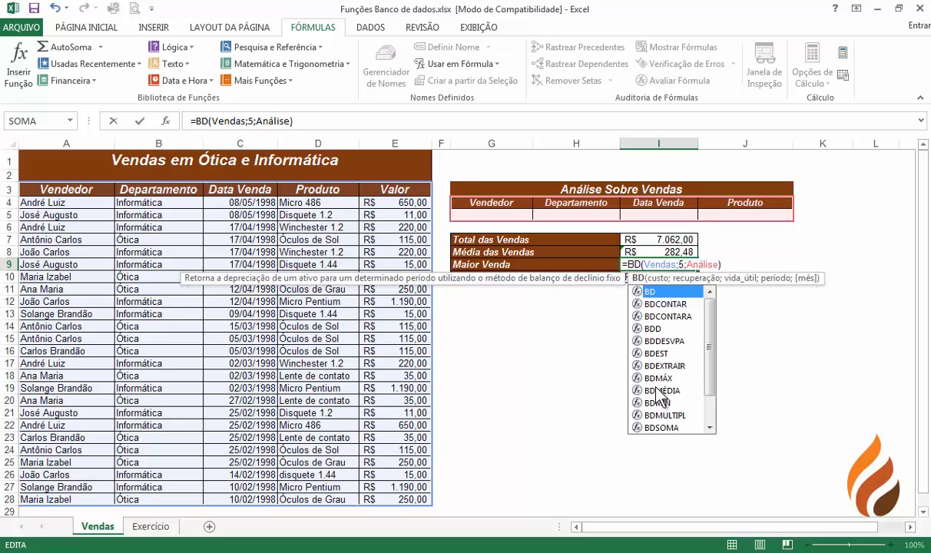
type("máx")
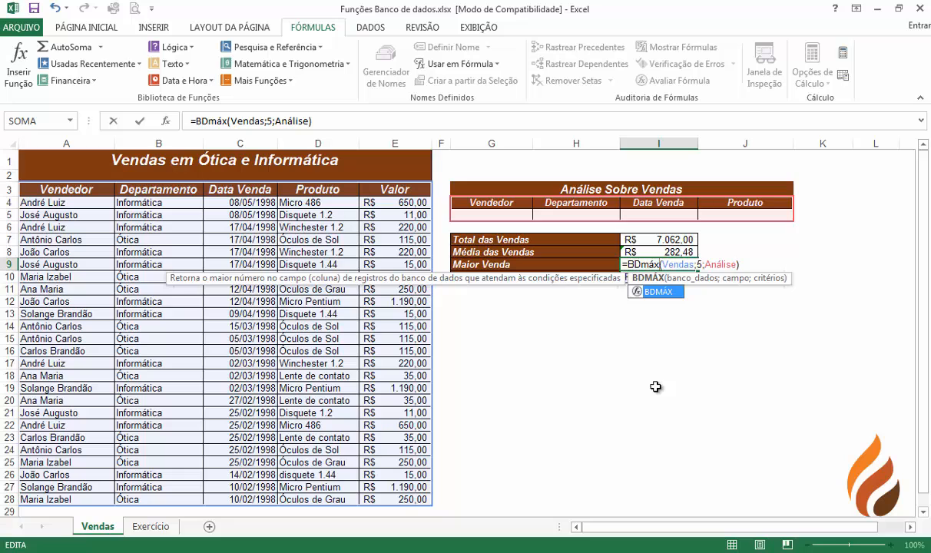
key("Return")
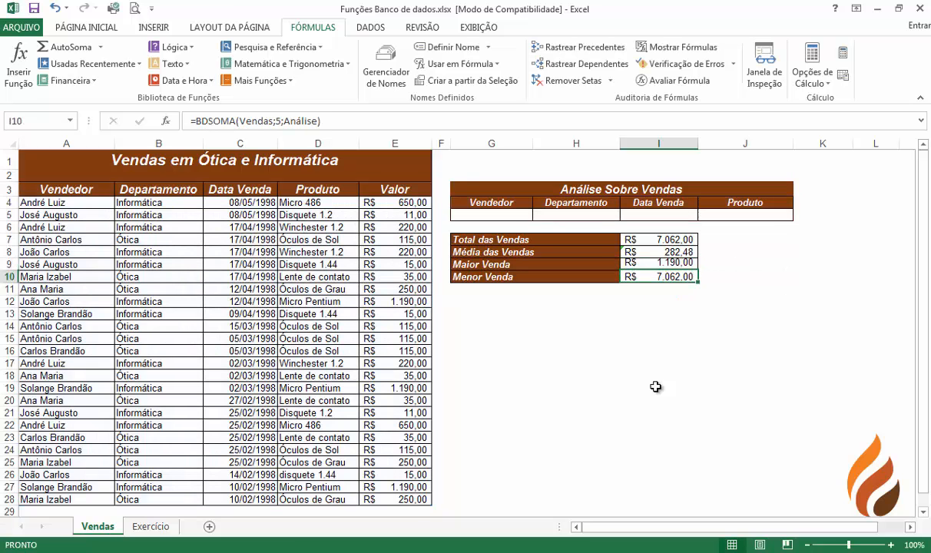
Change the function in the Menor Venda cell I10 to BDMÍN, keeping the same arguments.
double_click(663, 277)
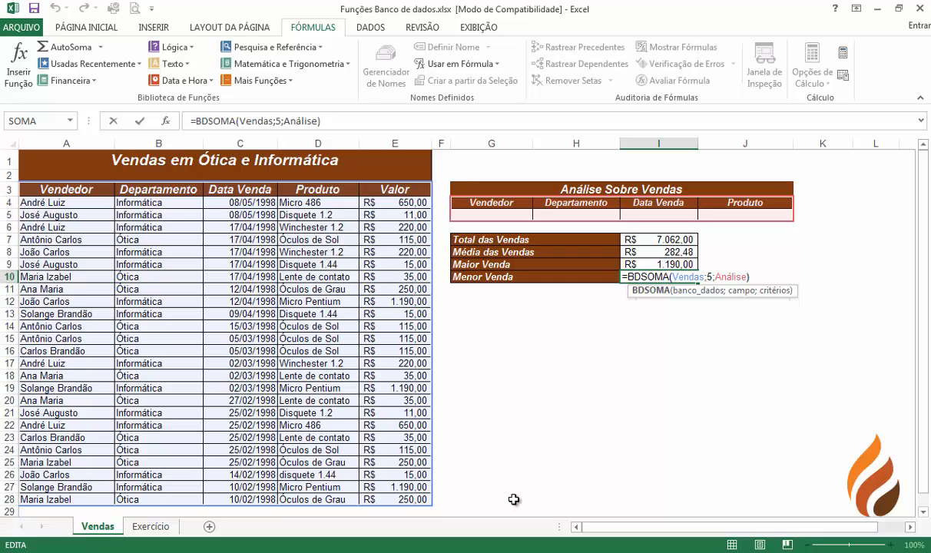
key("BackSpace")
key("BackSpace")
key("BackSpace")
key("BackSpace")
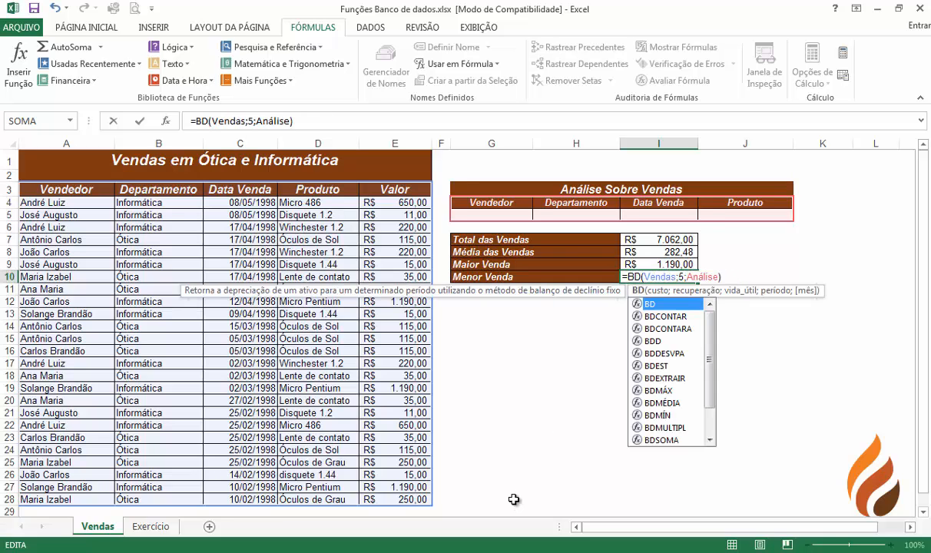
type("mí")
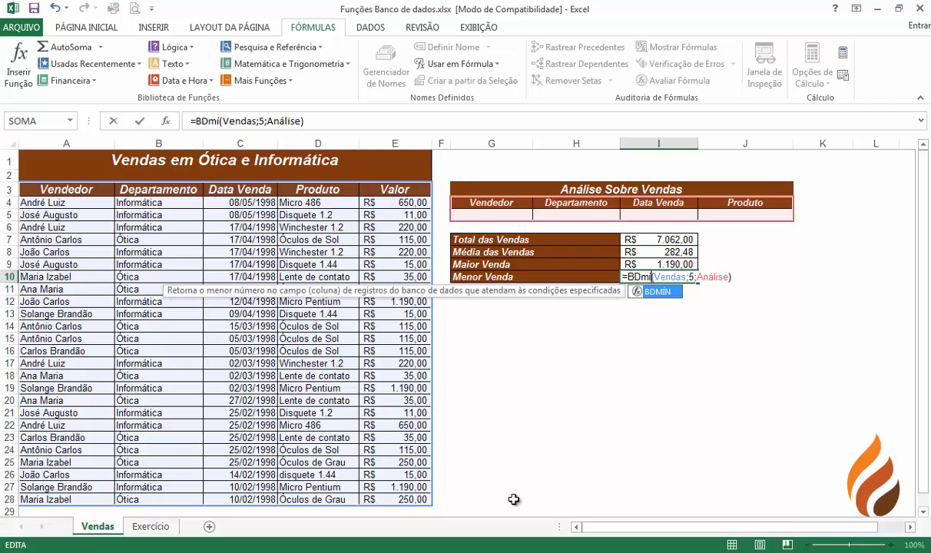
type("n")
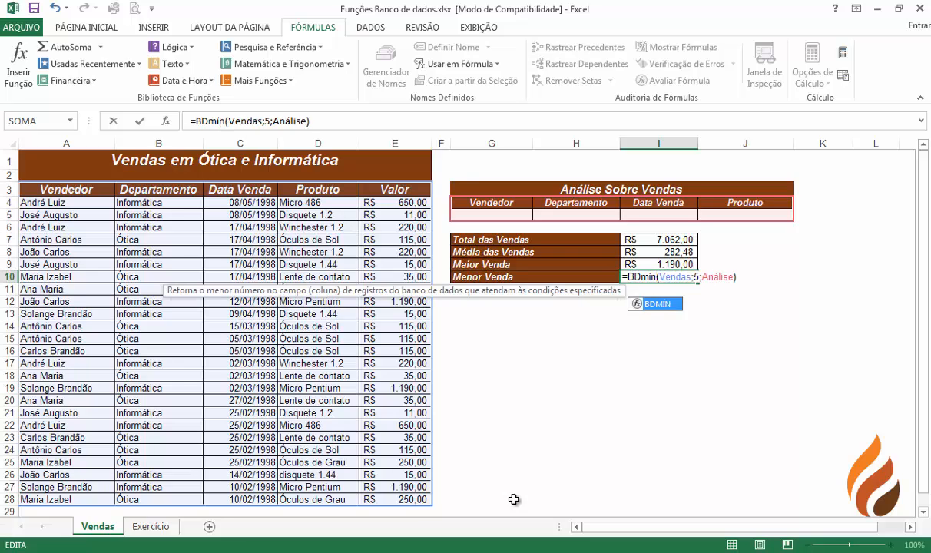
key("Return")
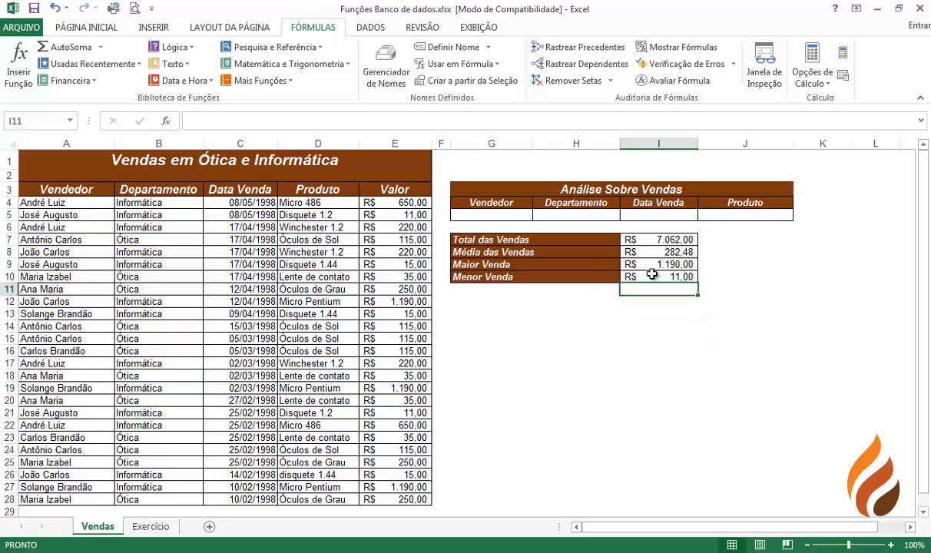
Review the criteria row G5:J5, the analysis block and the formula in the Total das Vendas cell I7.
left_click_drag(510, 215, 725, 216)
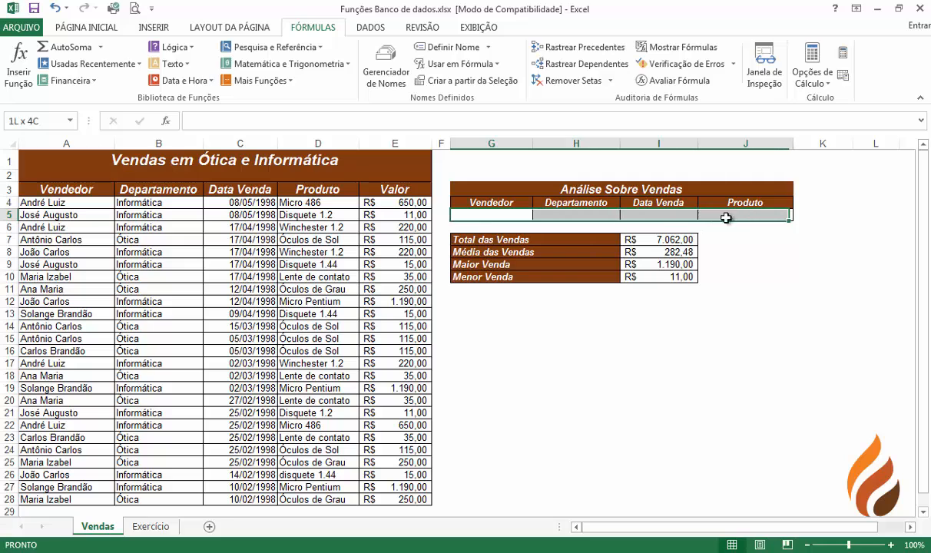
left_click_drag(550, 215, 523, 216)
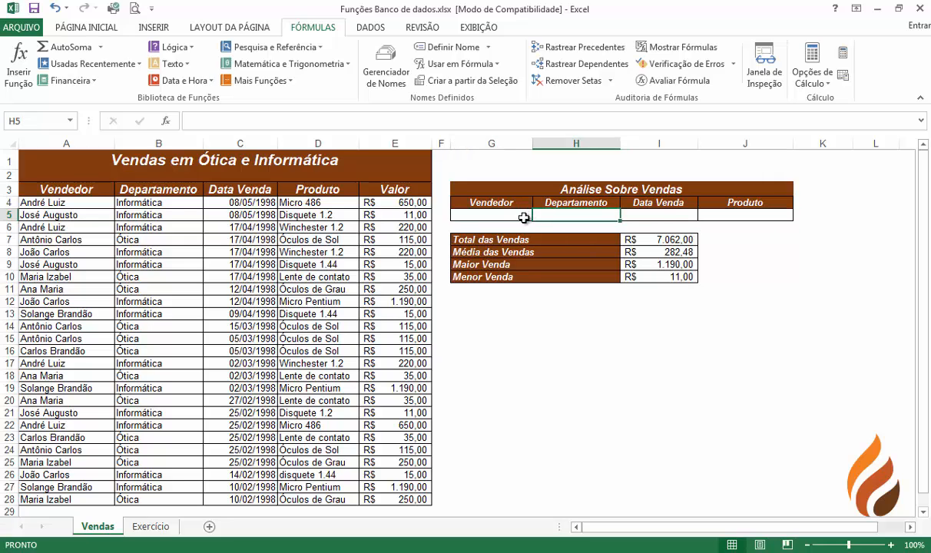
left_click(660, 216)
left_click(749, 218)
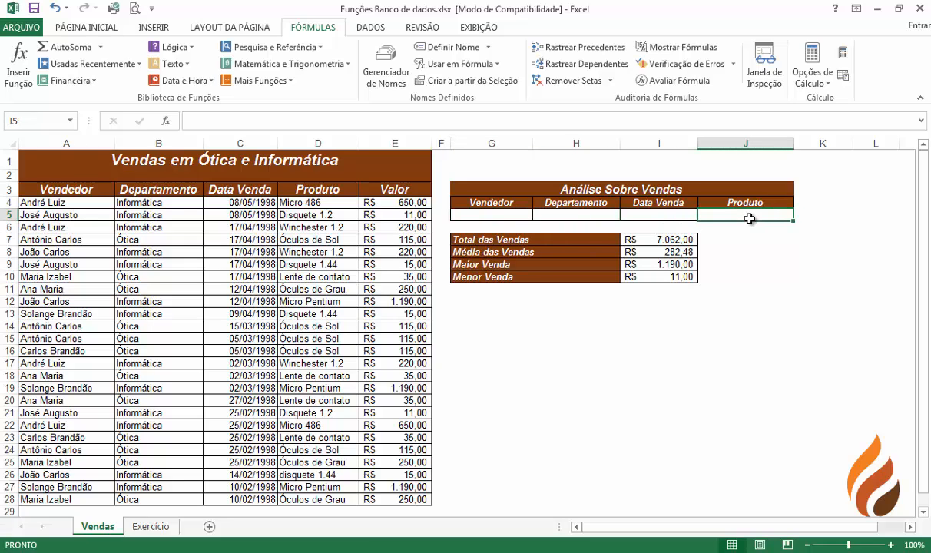
left_click(597, 309)
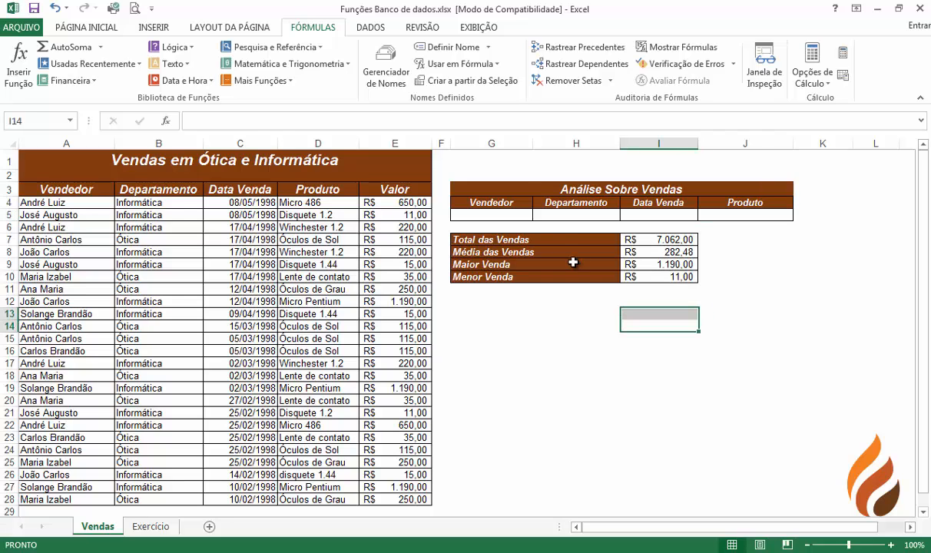
left_click_drag(525, 182, 573, 276)
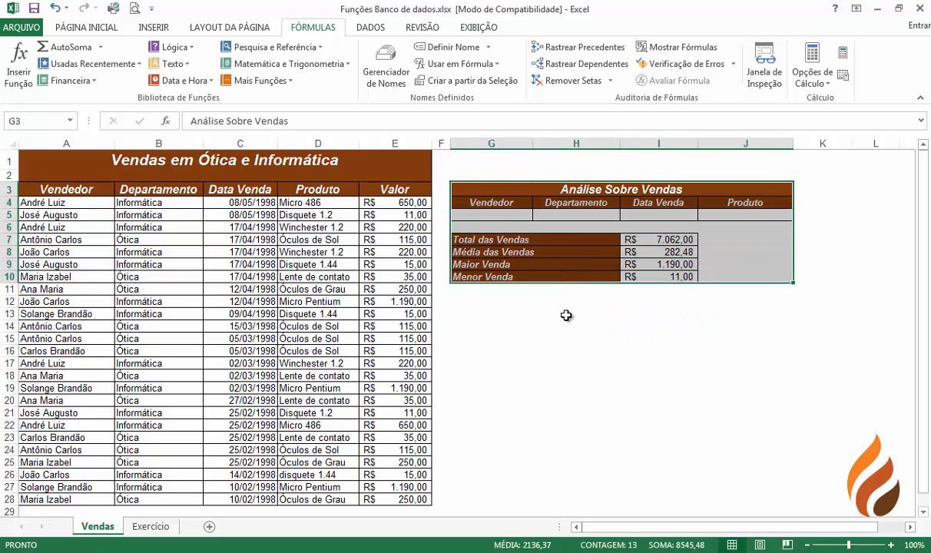
left_click(565, 314)
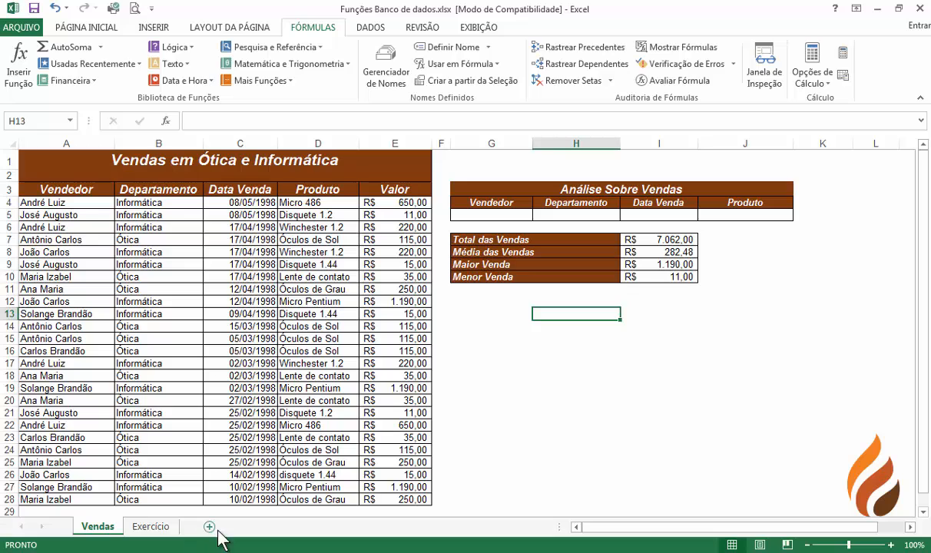
left_click(681, 241)
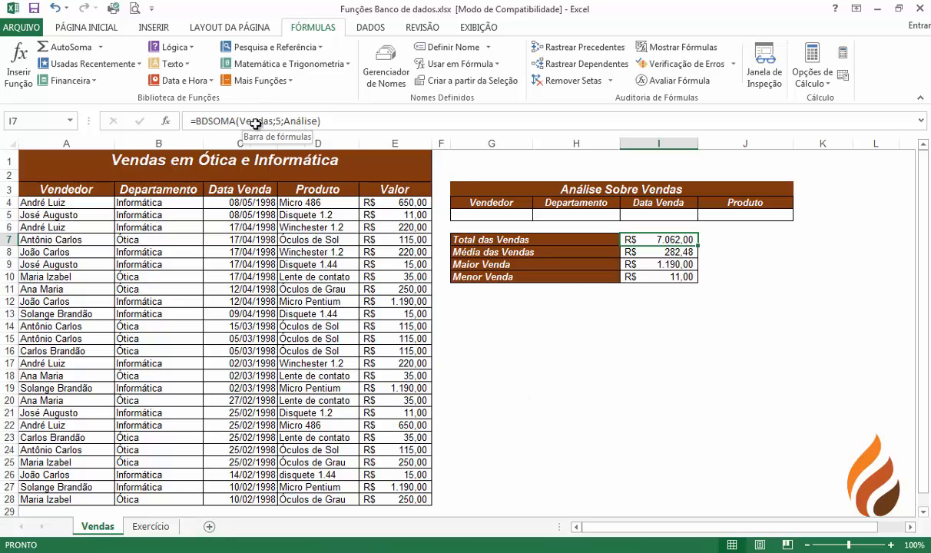
Check the workbook's existing range names from the Exercício sheet, and go back to the Vendas sheet.
left_click(147, 527)
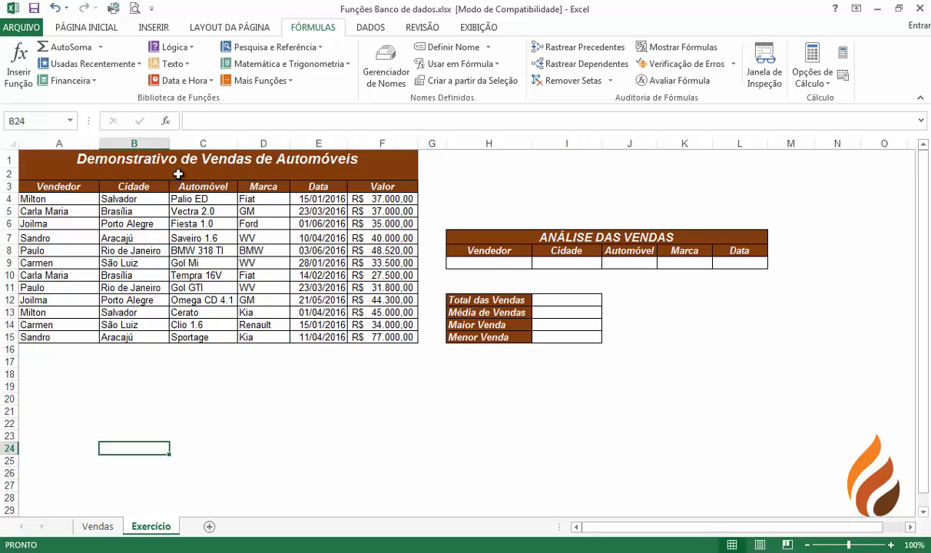
left_click(71, 121)
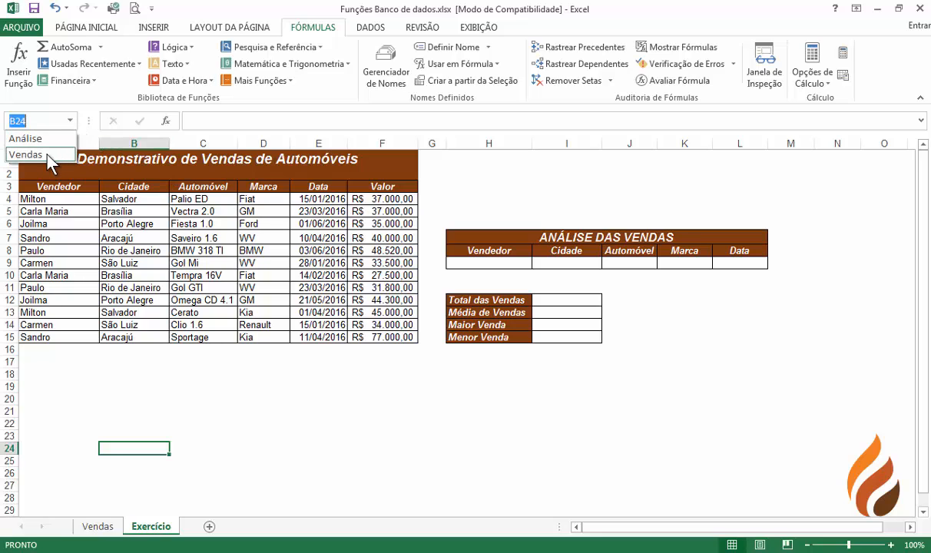
key("Escape")
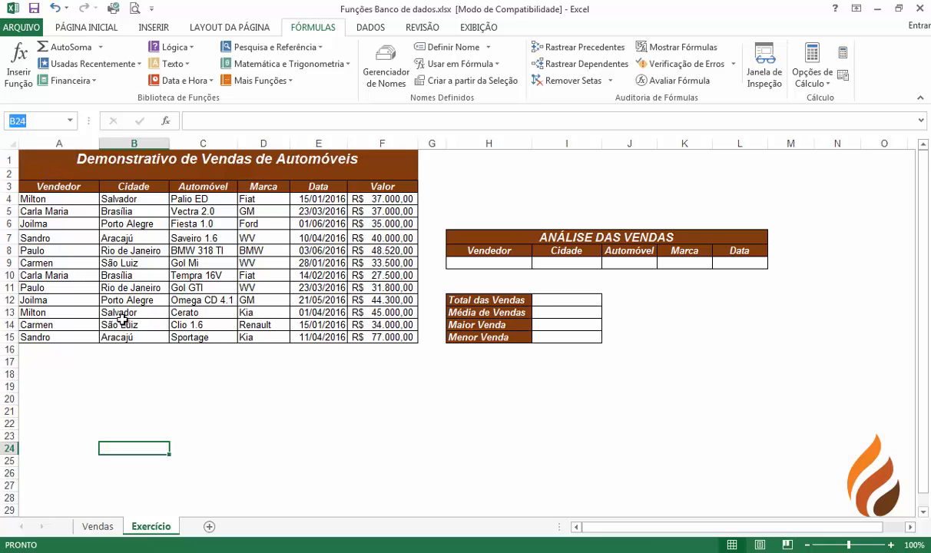
left_click(110, 386)
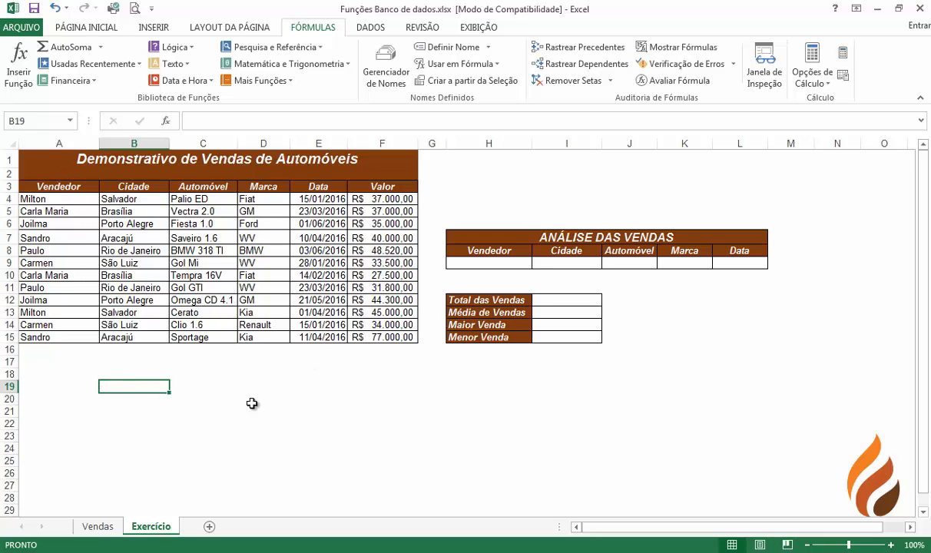
left_click(97, 526)
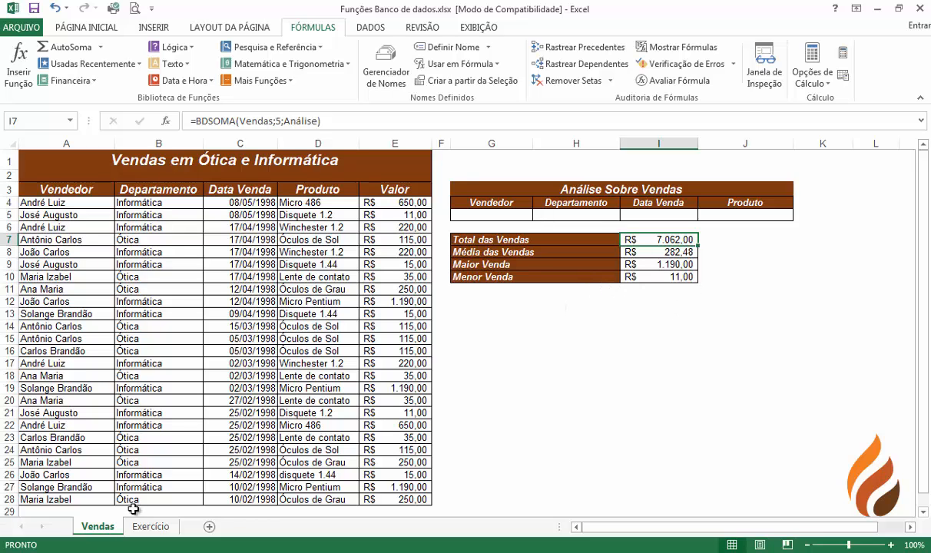
On the Exercício sheet, name the sales data A3:F15 Vendas2 and the criteria range H8:L9 Análise2.
left_click(145, 529)
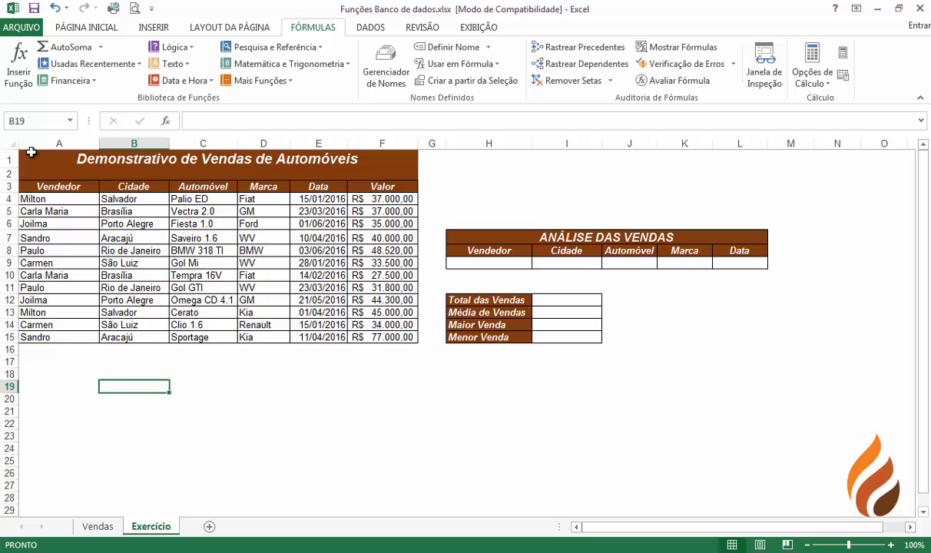
left_click_drag(54, 186, 377, 337)
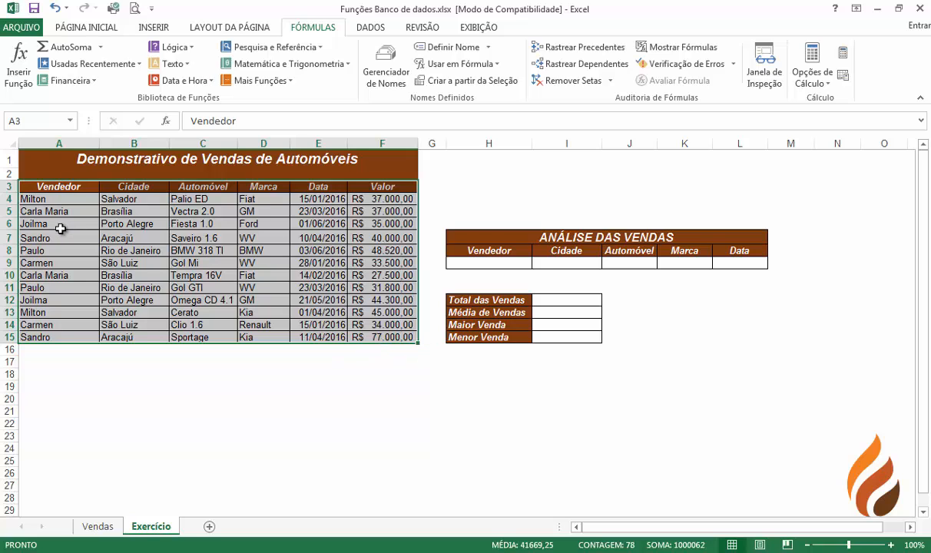
left_click(34, 117)
type("Vendas2")
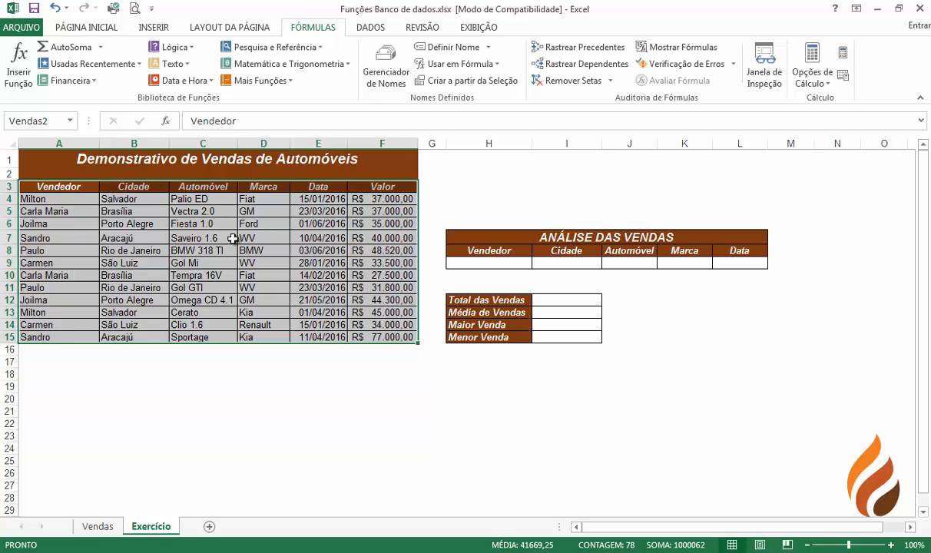
left_click(307, 410)
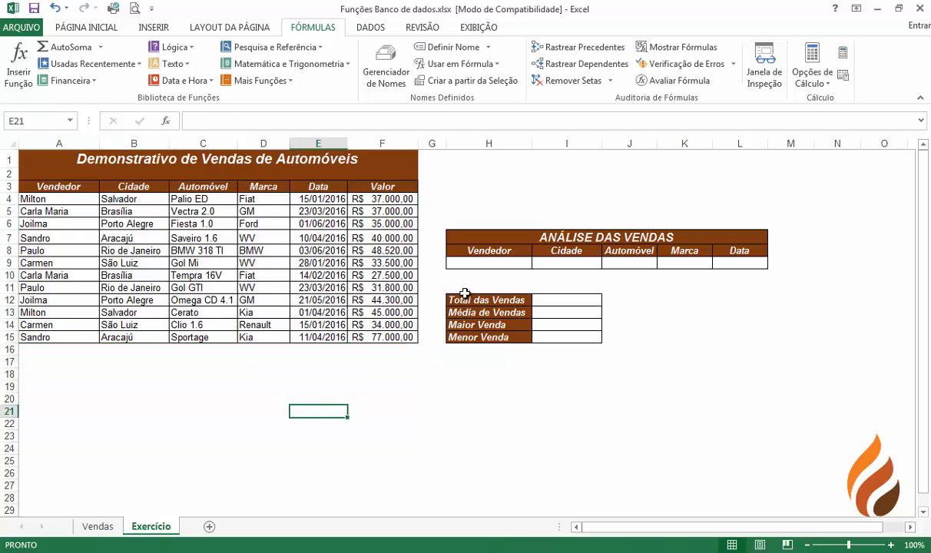
left_click_drag(507, 257, 734, 261)
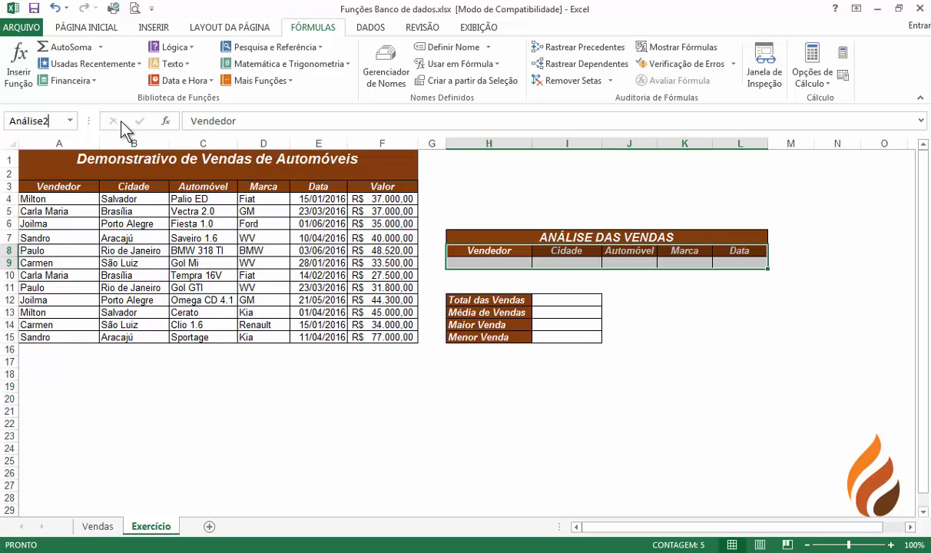
key("Return")
Enter the formula =BDSOMA(Vendas2;6;Análise2) in the Total das Vendas cell I12.
left_click(582, 300)
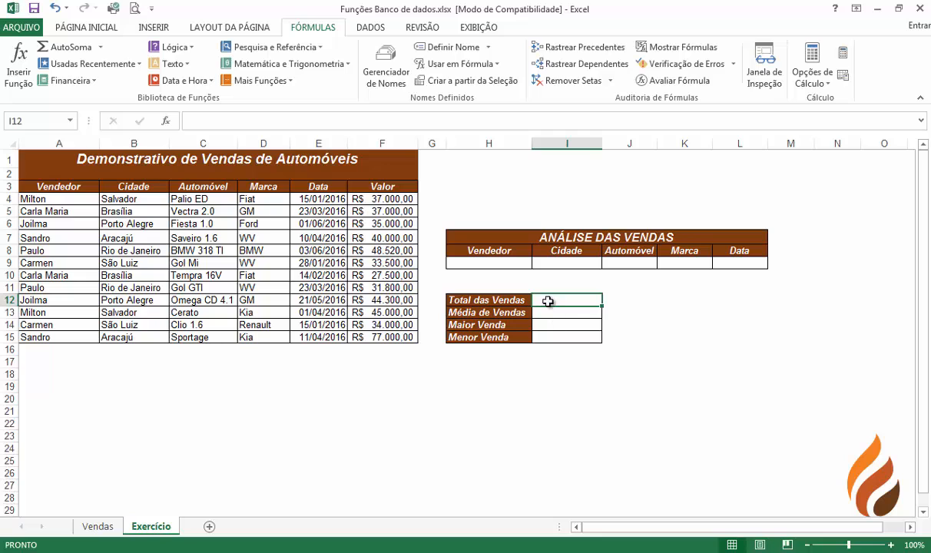
type("=")
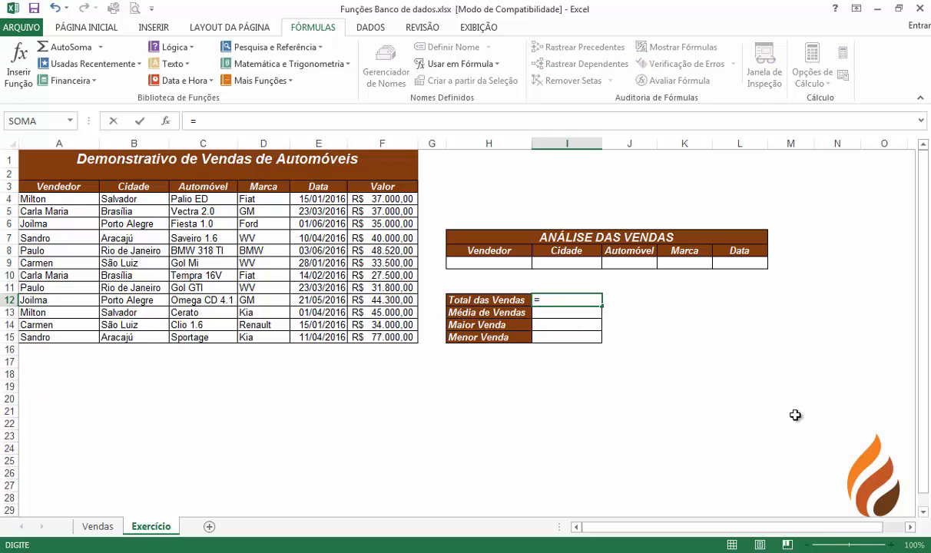
type("bdsoma")
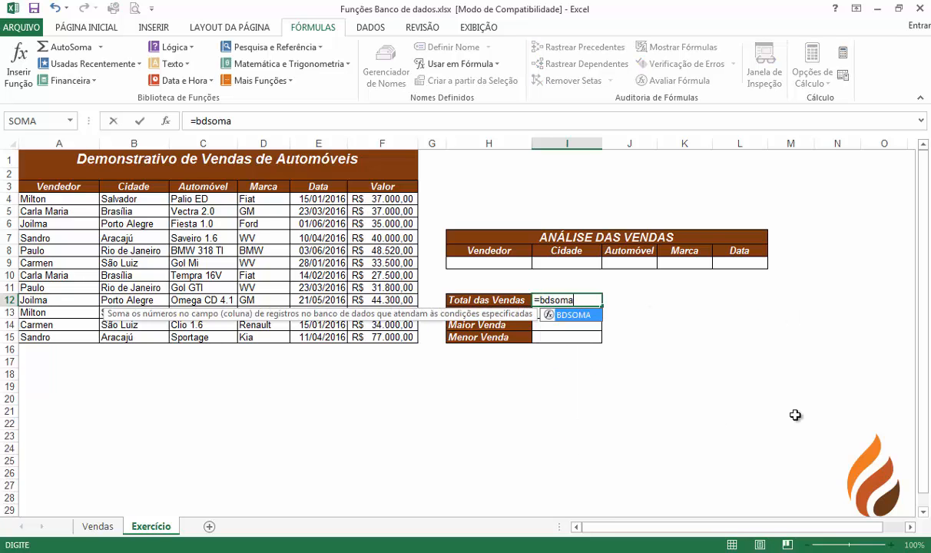
type("(")
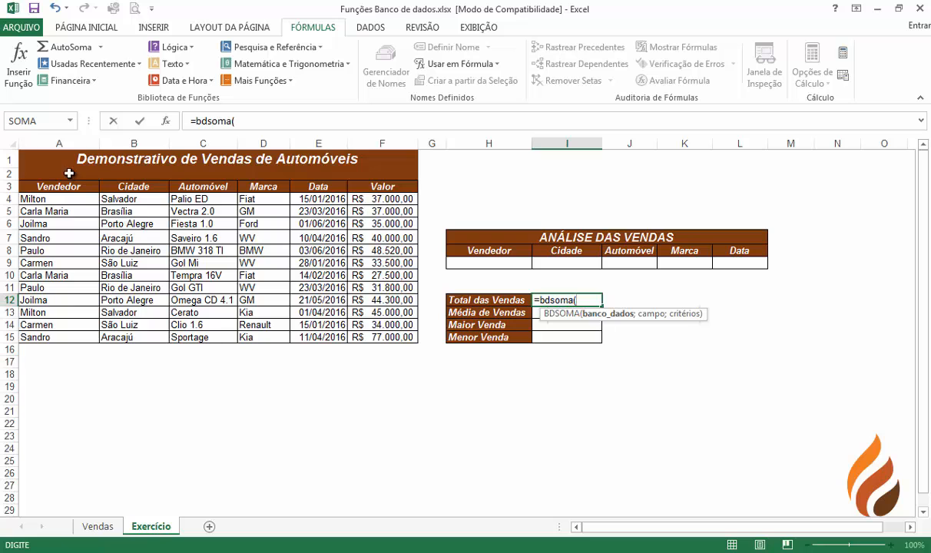
left_click_drag(65, 186, 442, 344)
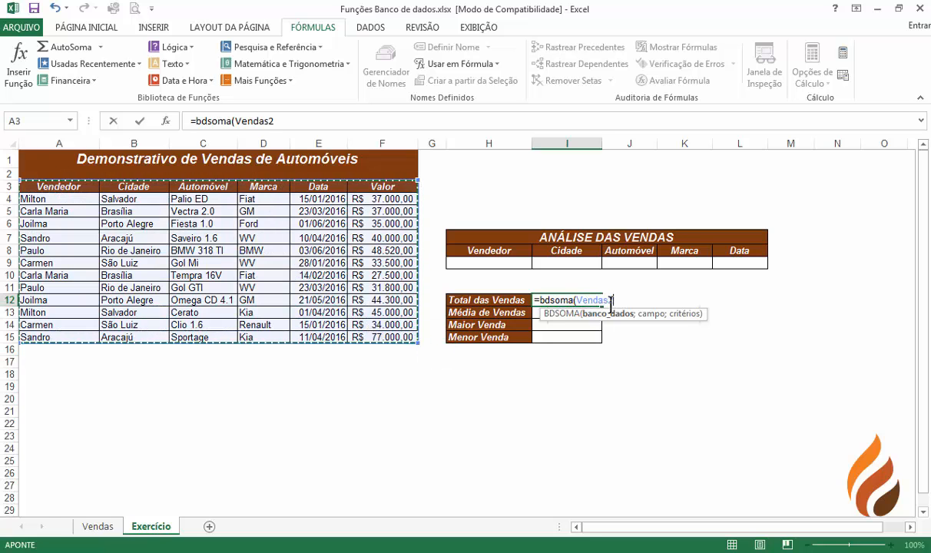
type(";6")
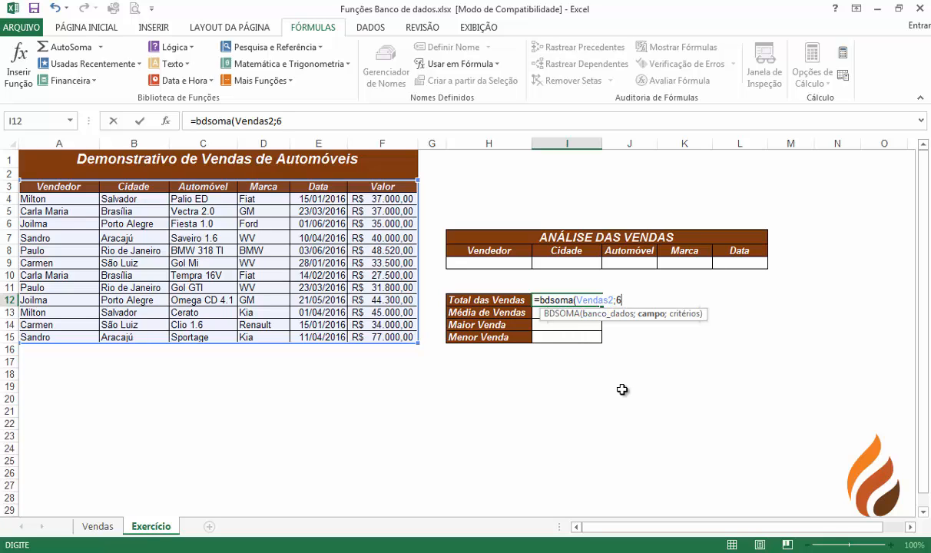
type(";")
type("análise2")
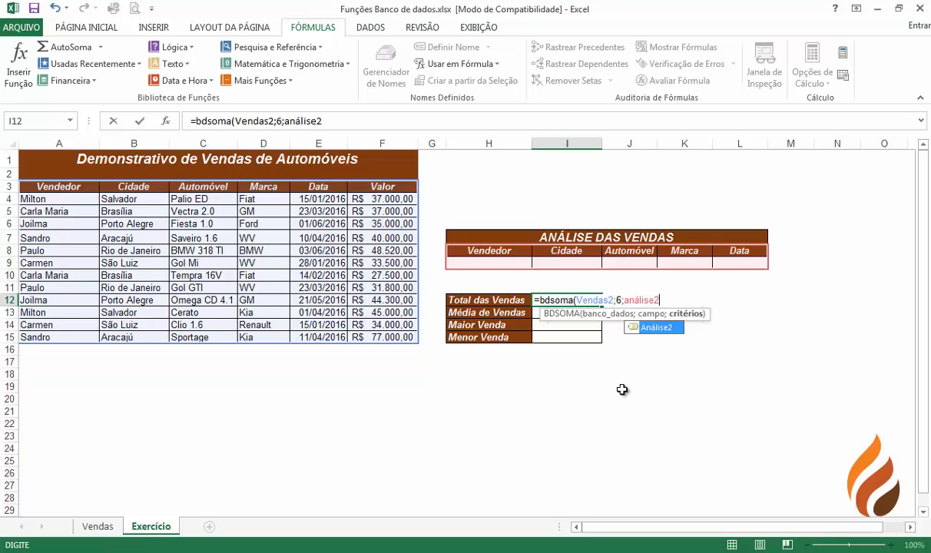
type(")")
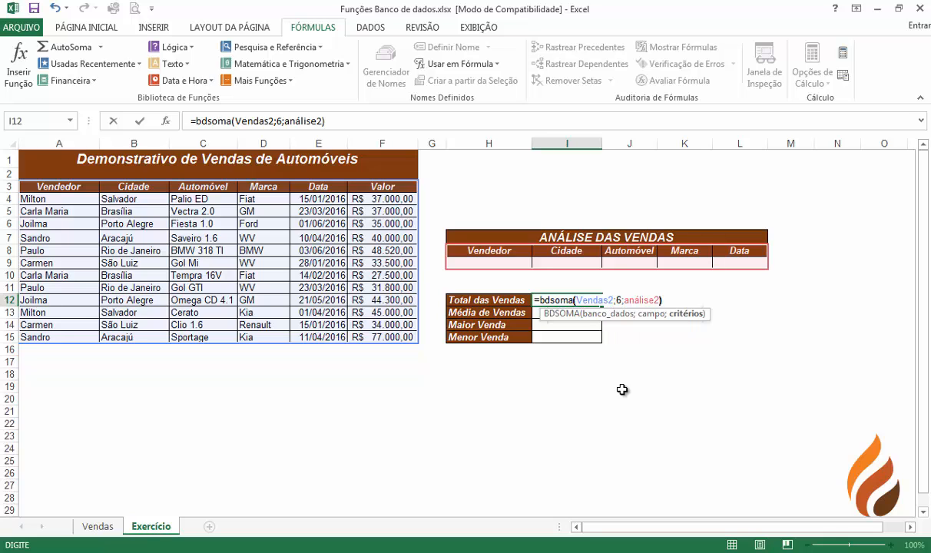
key("Return")
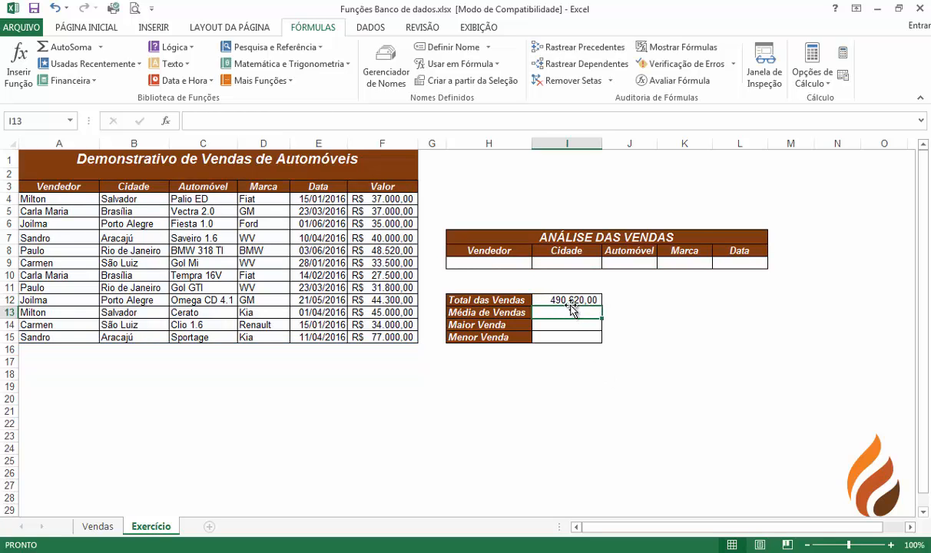
Enter Salvador as the Cidade criterion in I9 to filter the sales total.
left_click(575, 263)
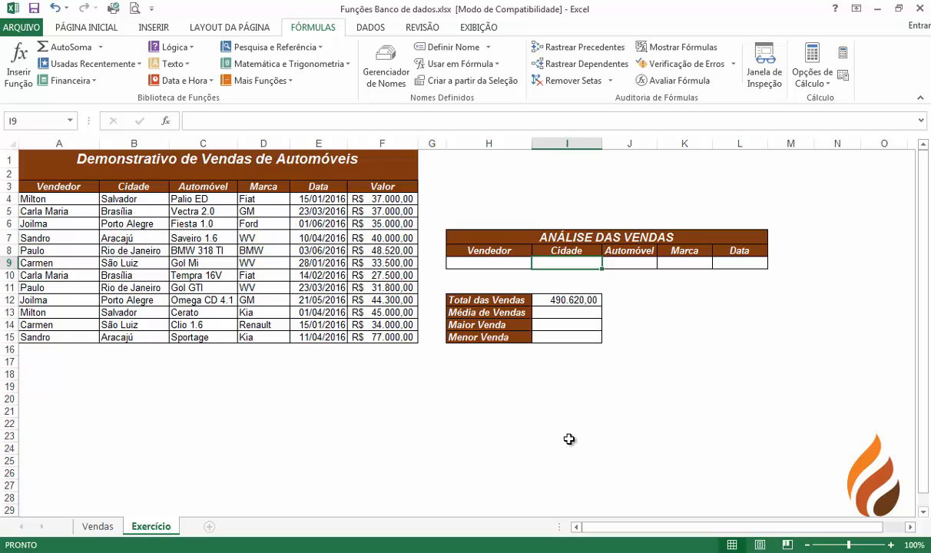
type("Salvador")
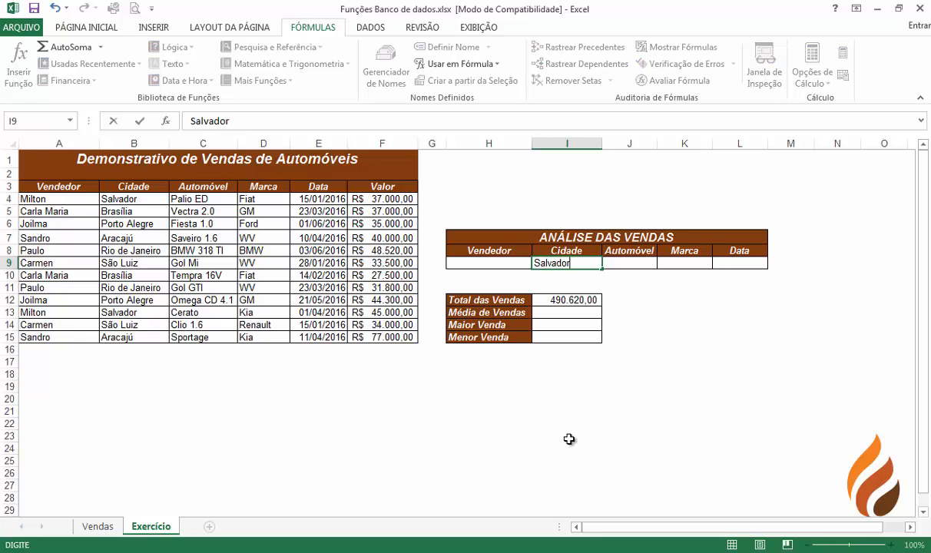
key("Return")
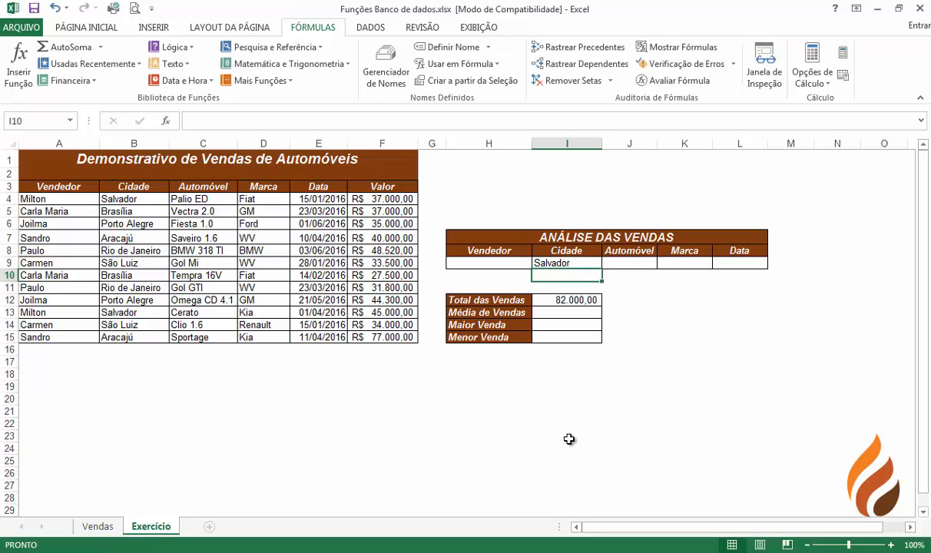
key("Up")
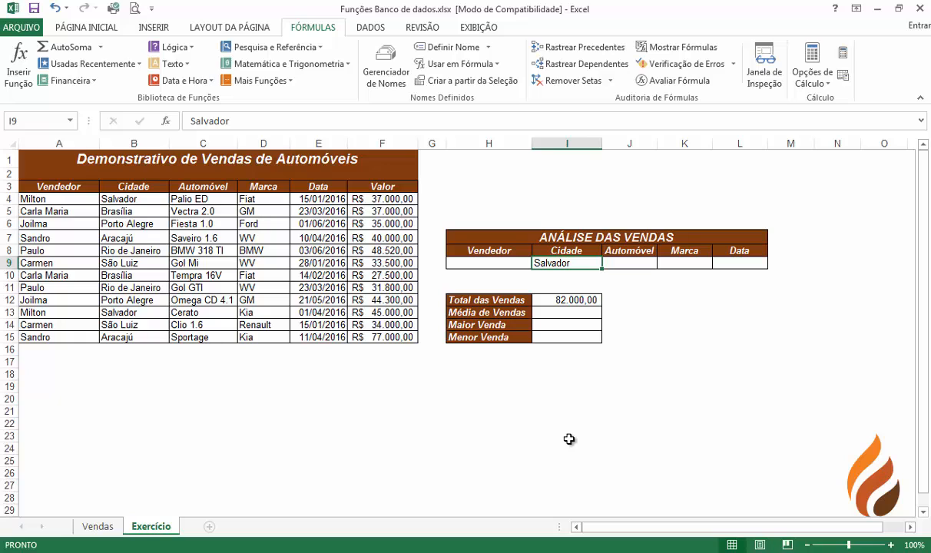
Clear the Cidade criterion in I9 and fill the Total das Vendas formula from I12 down to I15.
key("Delete")
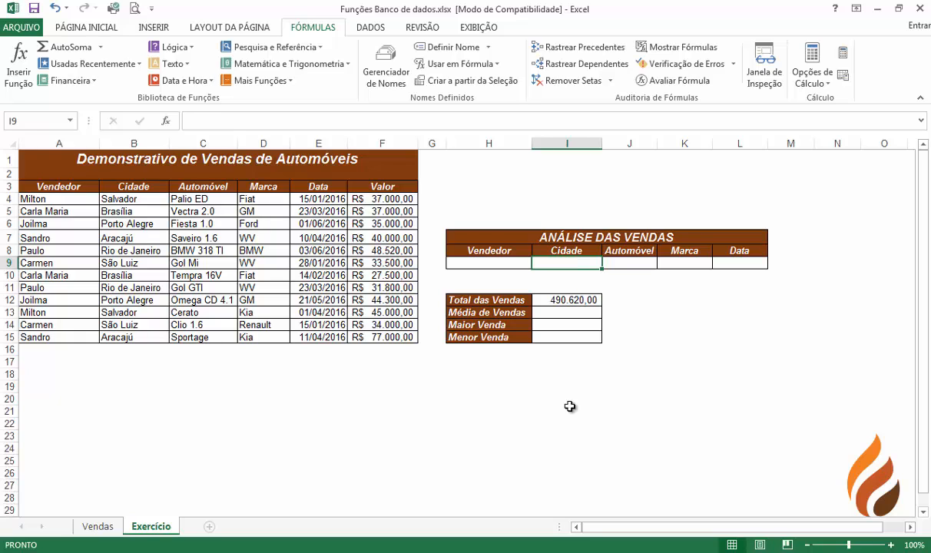
left_click(572, 301)
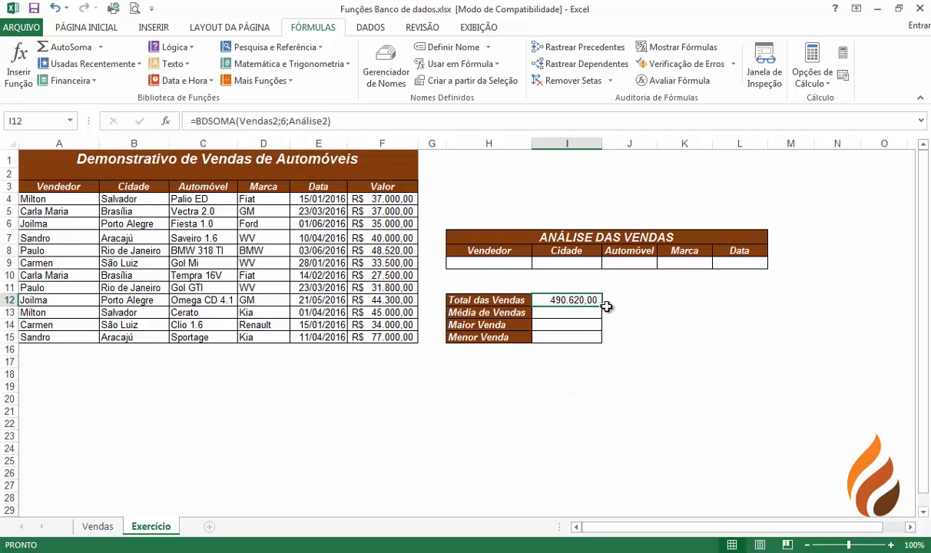
left_click_drag(602, 308, 599, 340)
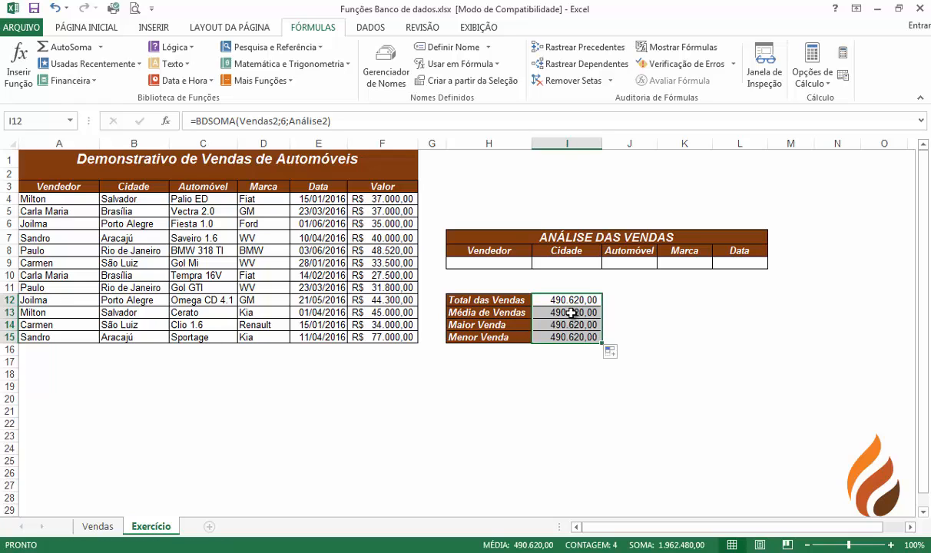
Change the function in the Média de Vendas cell I13 to BDMÉDIA, keeping the arguments Vendas2;6;Análise2.
double_click(568, 312)
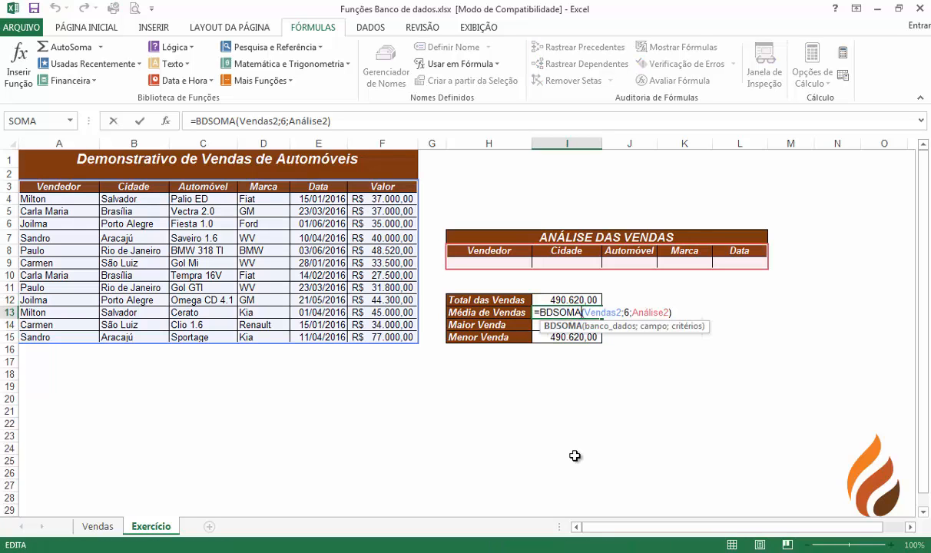
key("BackSpace")
key("BackSpace")
key("BackSpace")
key("BackSpace")
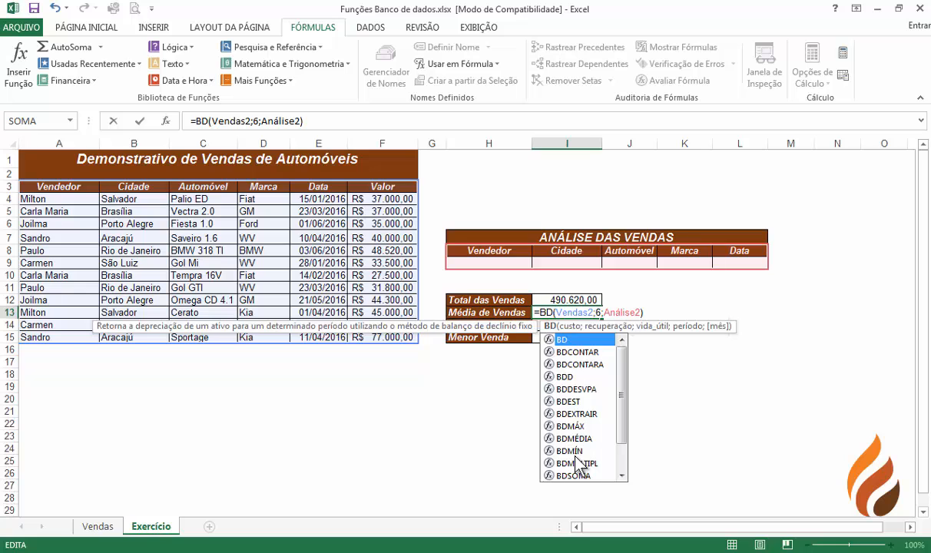
type("média")
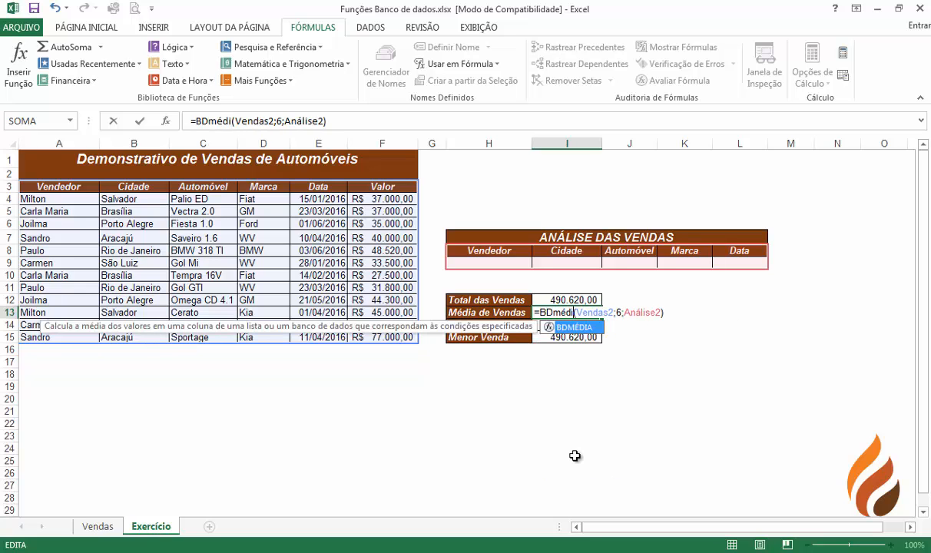
key("Return")
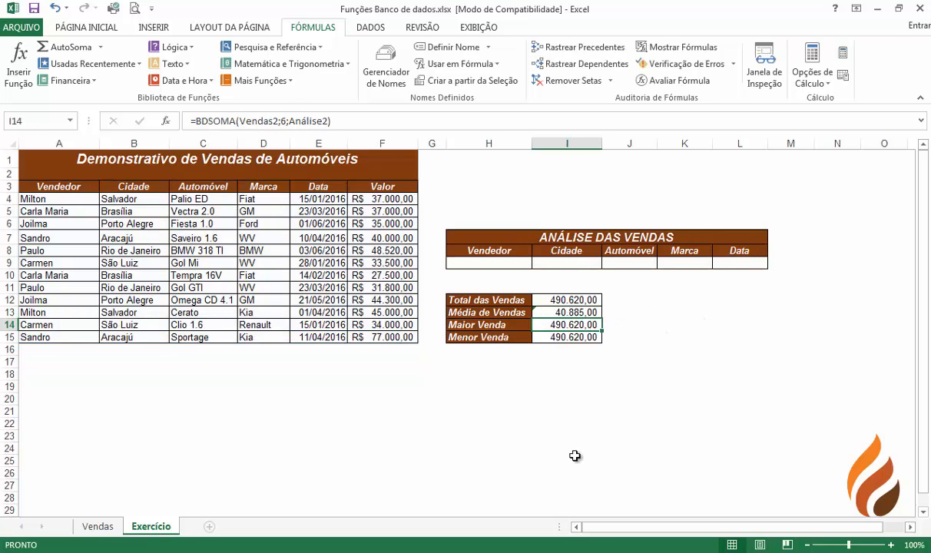
Change the function in the Maior Venda cell I14 to BDMÁX, keeping the arguments Vendas2;6;Análise2.
double_click(573, 325)
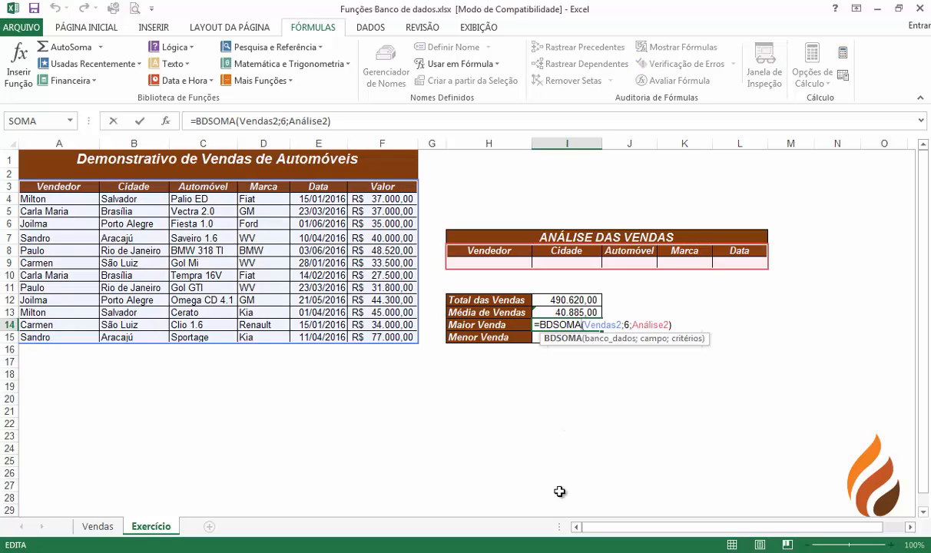
key("BackSpace")
key("BackSpace")
key("BackSpace")
key("BackSpace")
type("m")
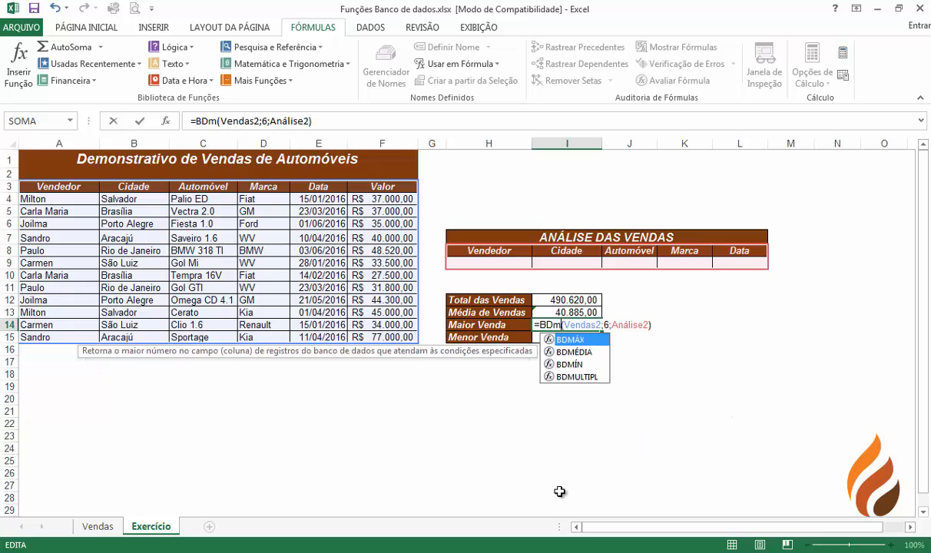
type("áx")
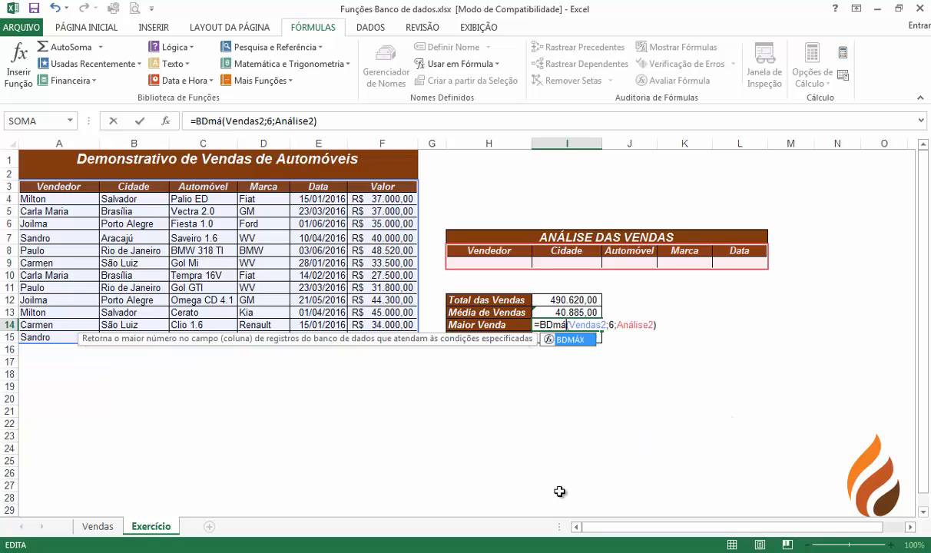
key("Return")
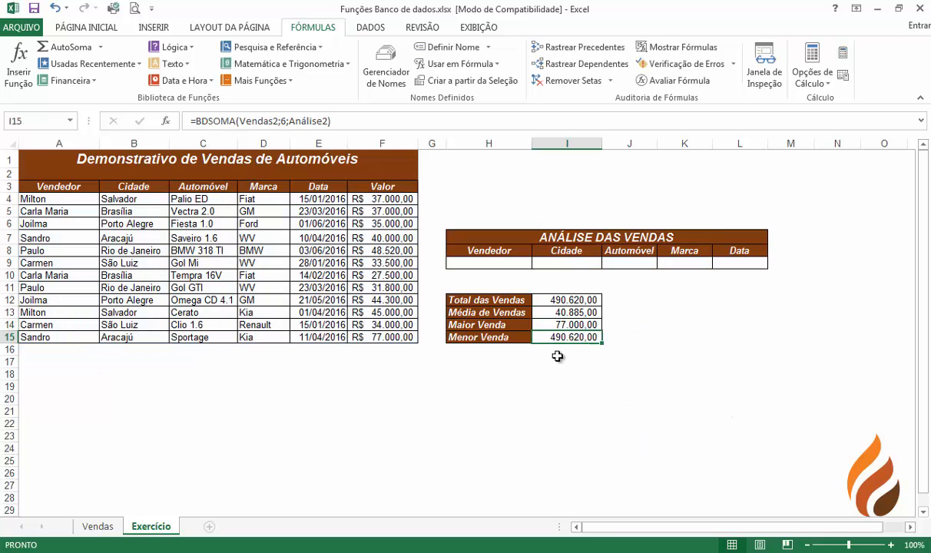
Change the function in the Menor Venda cell I15 to BDMÍN, keeping the arguments Vendas2;6;Análise2.
double_click(572, 338)
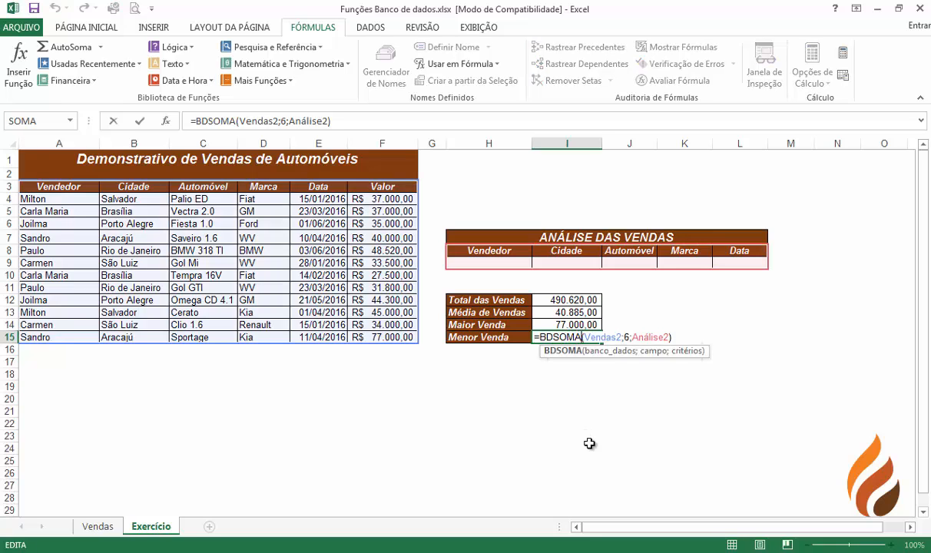
key("BackSpace")
key("BackSpace")
key("BackSpace")
key("BackSpace")
type("mín")
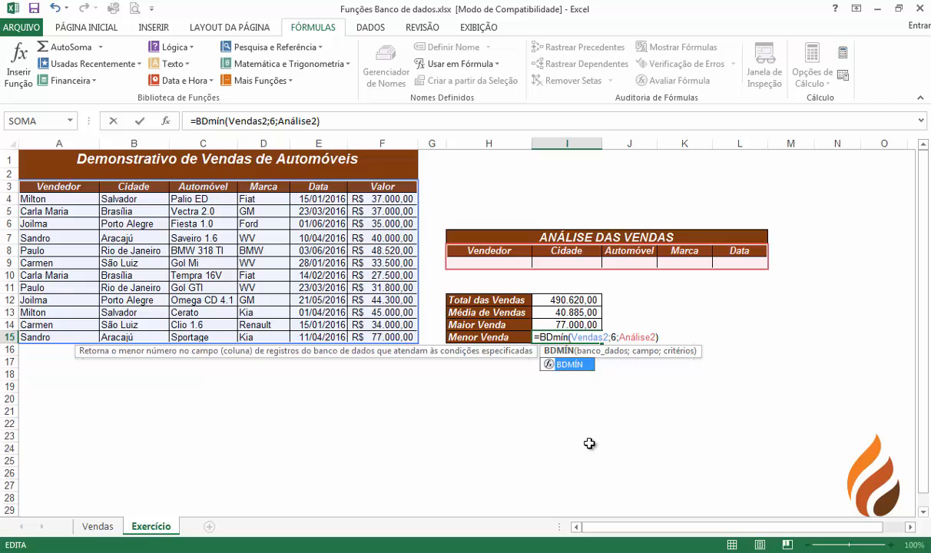
key("Return")
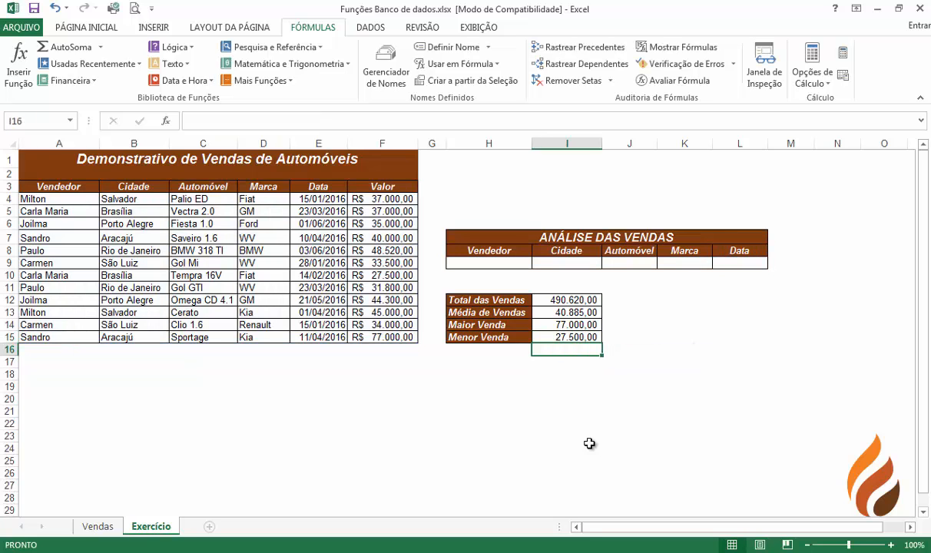
left_click(507, 423)
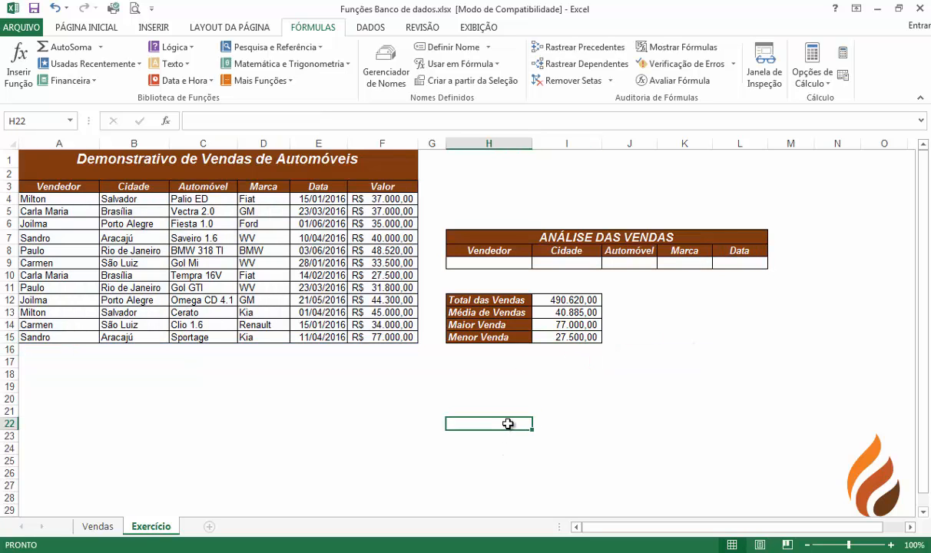